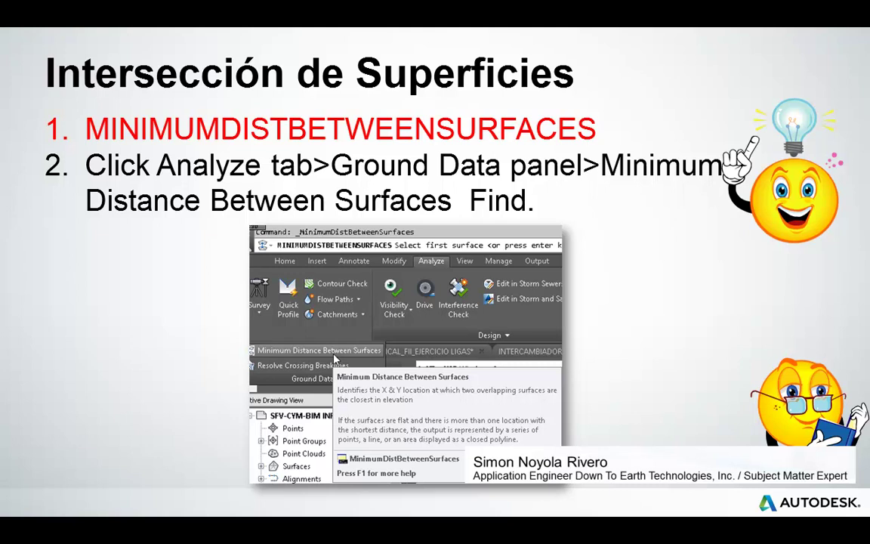
Leave the slideshow on the MINIMUMDISTBETWEENSURFACES answer slide to switch programs
{"action": "key", "text": "super"}
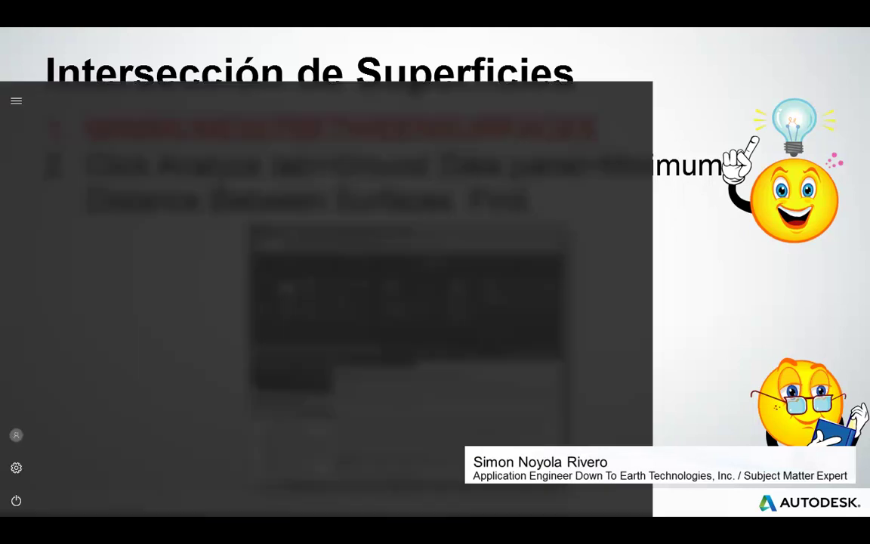
Bring up the Civil 3D intersection drawing and point out BRECHA, LAVA ALTERADA, PRESA and TN in Prospector
{"action": "left_click", "coordinate": [483, 530]}
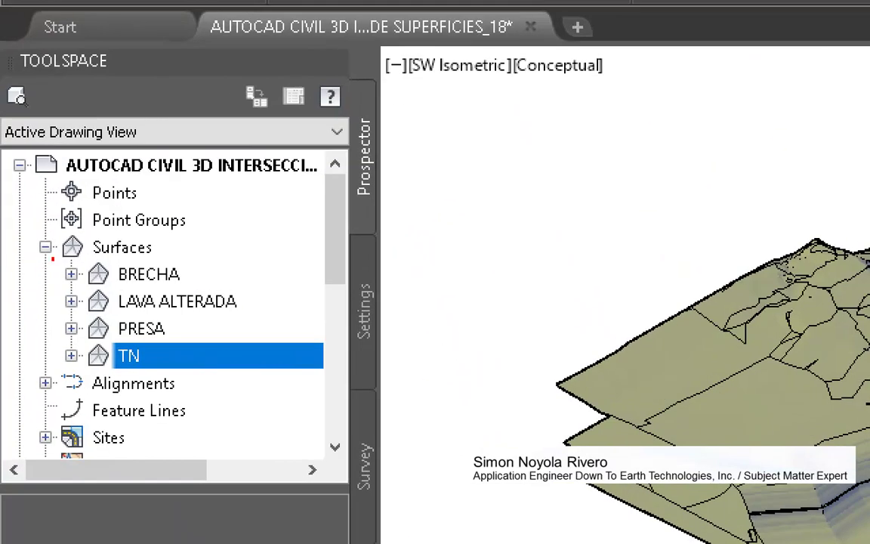
{"action": "left_click_drag", "start_coordinate": [51, 261], "coordinate": [255, 378], "text": "ctrl"}
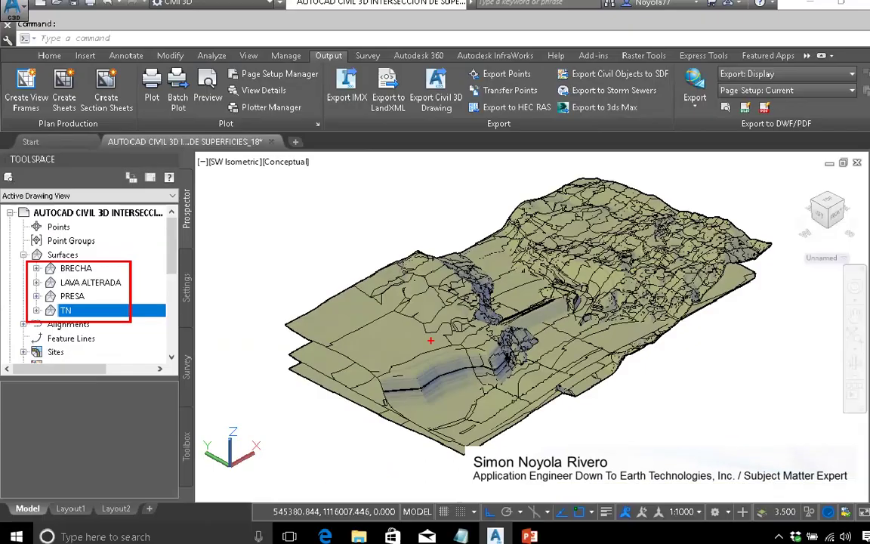
{"action": "key", "text": "Escape"}
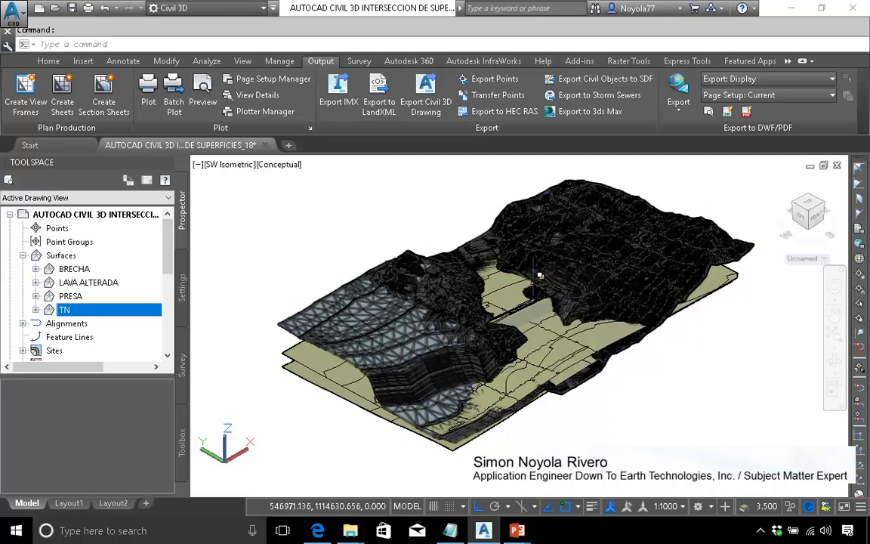
Run Minimum Distance Between Surfaces from Analyze > Ground Data, choosing TN first and BRECHA second
{"action": "left_click", "coordinate": [194, 57]}
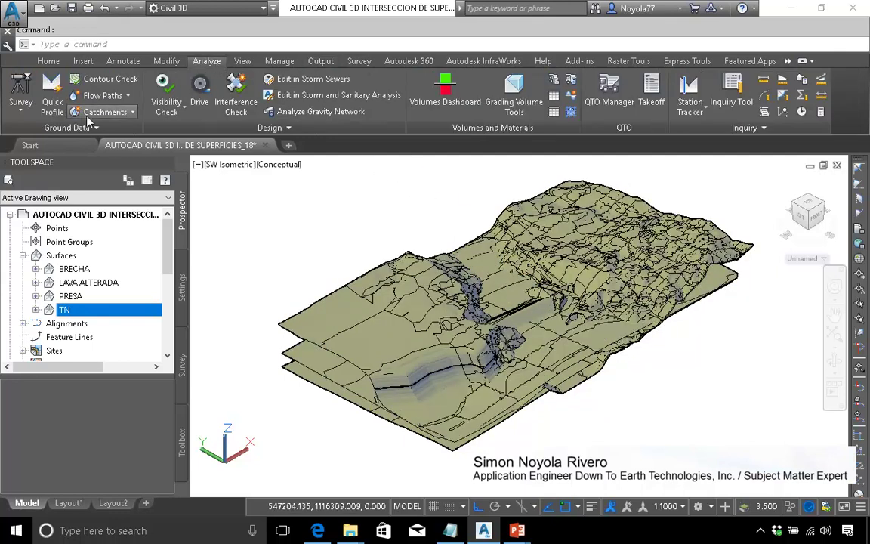
{"action": "left_click", "coordinate": [52, 128]}
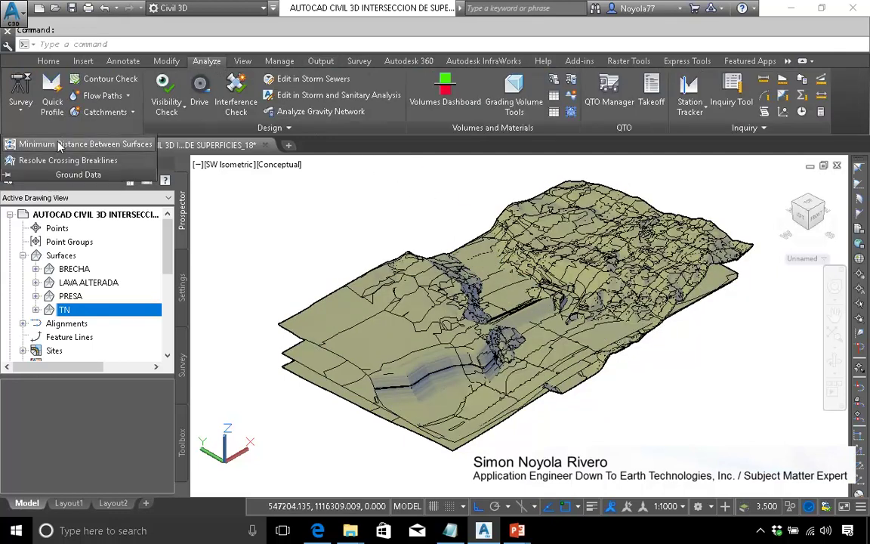
{"action": "left_click", "coordinate": [60, 145]}
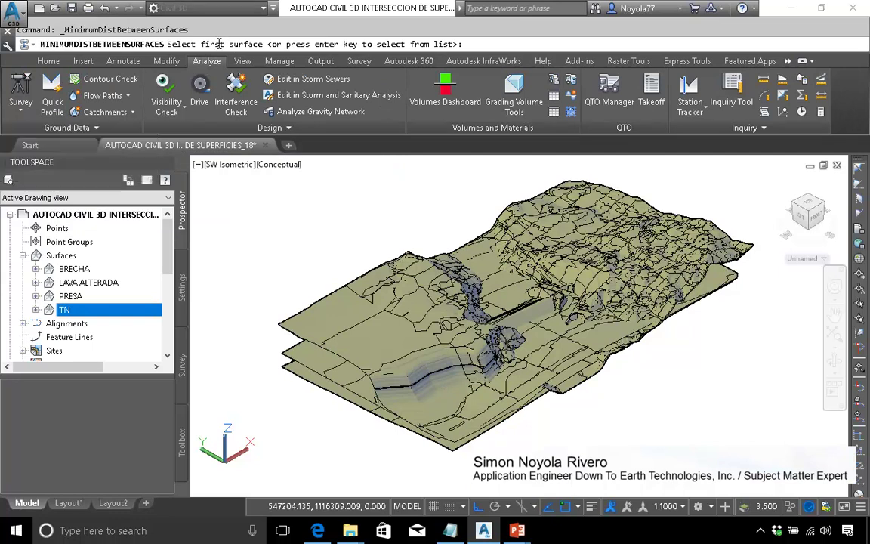
{"action": "key", "text": "Return"}
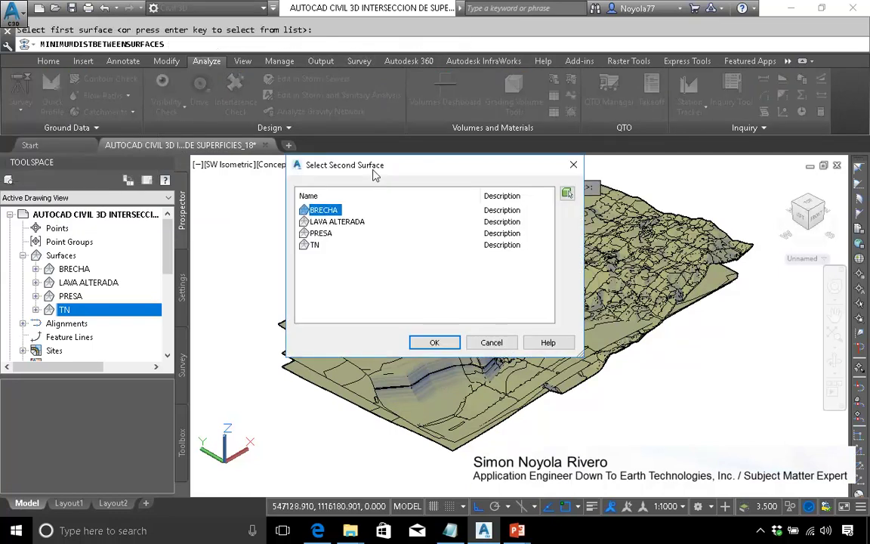
{"action": "left_click", "coordinate": [316, 246]}
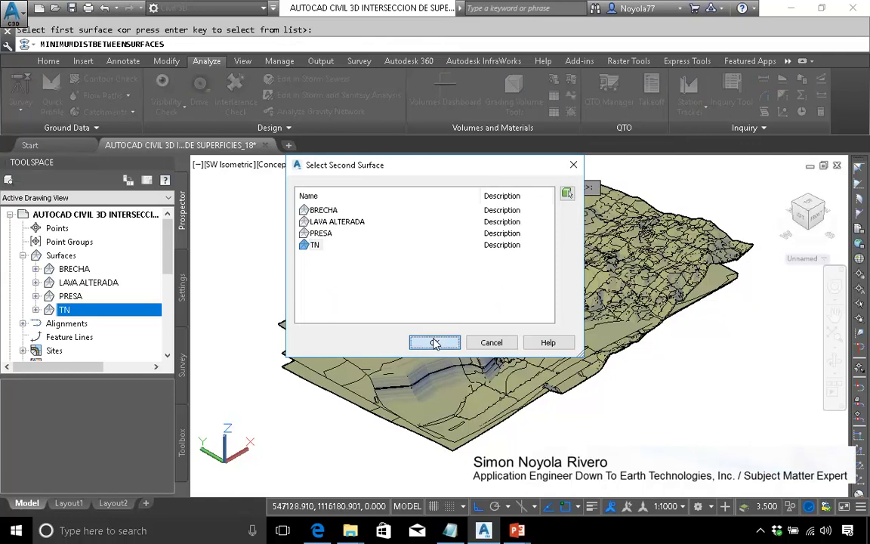
{"action": "left_click", "coordinate": [435, 342]}
{"action": "key", "text": "Return"}
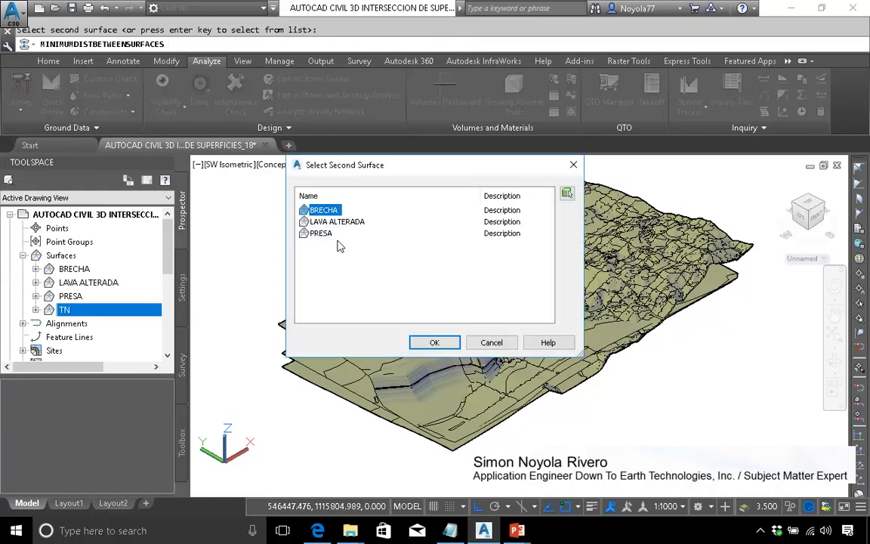
{"action": "left_click", "coordinate": [435, 342]}
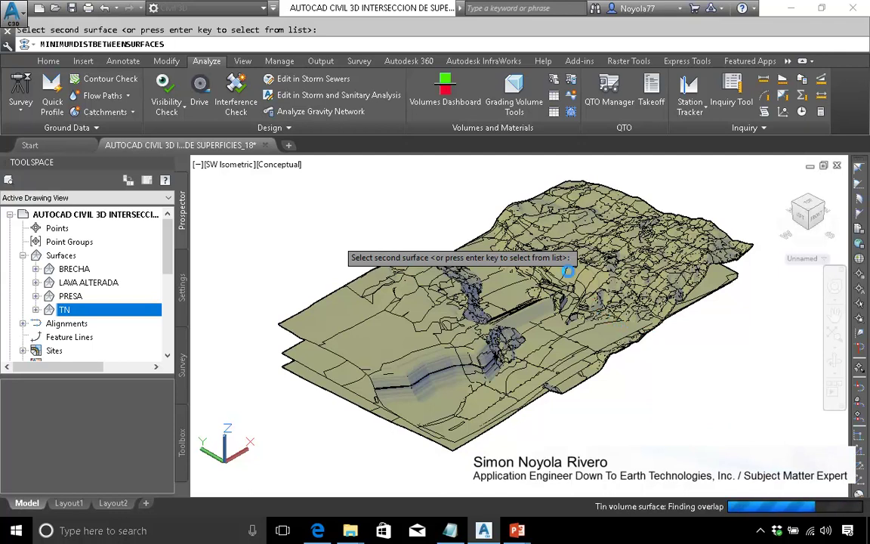
Compute the TN/BRECHA intersection, zoom to it, draw it as polylines, then return to PowerPoint
{"action": "left_click", "coordinate": [527, 273]}
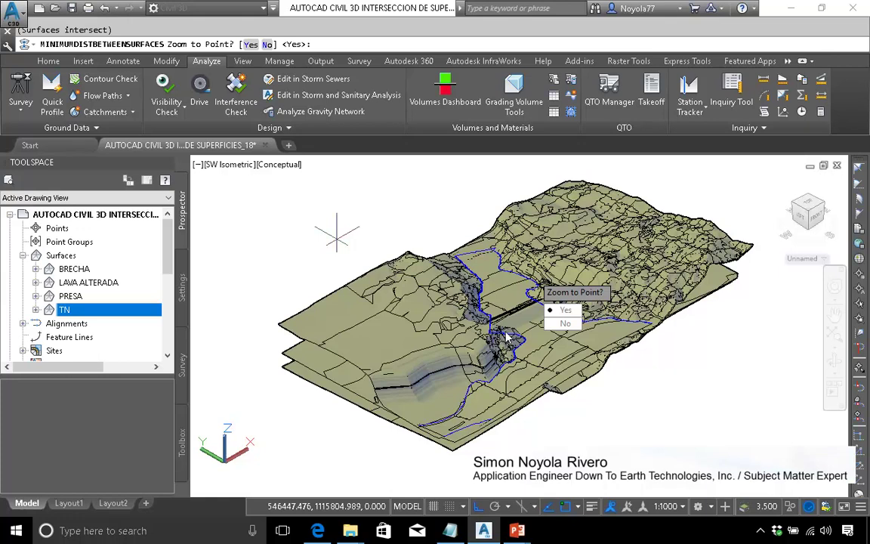
{"action": "left_click", "coordinate": [563, 312]}
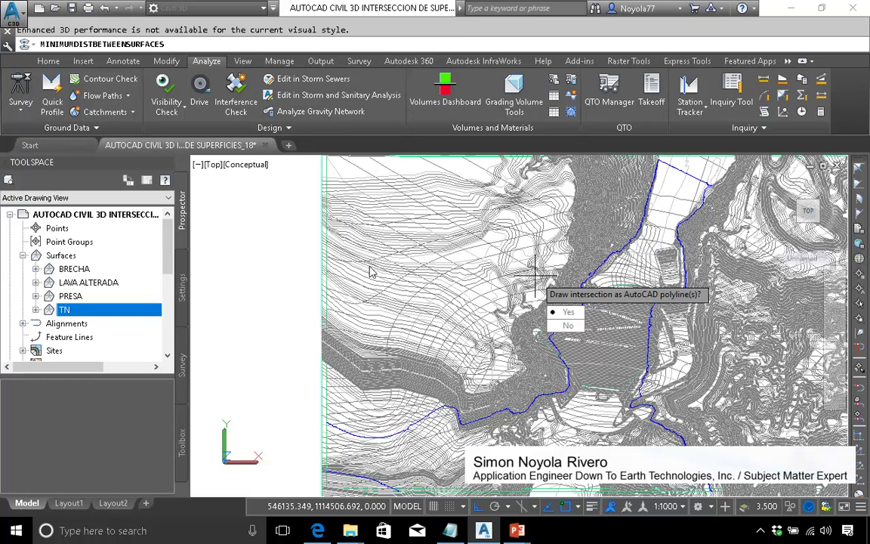
{"action": "left_click", "coordinate": [569, 314]}
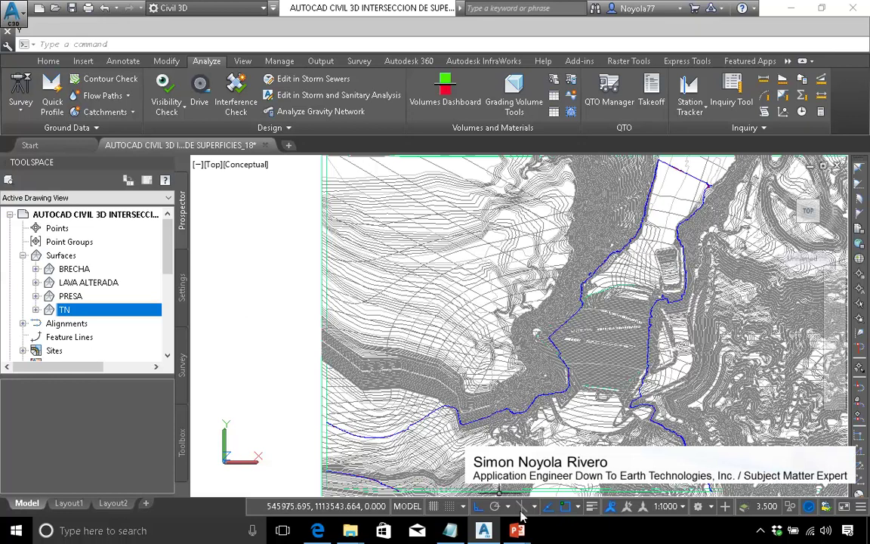
{"action": "mouse_move", "coordinate": [517, 531]}
{"action": "left_click", "coordinate": [578, 461]}
Show the TIN VOLUME and User Define Contour slide, then go back to Civil 3D
{"action": "key", "text": "Right"}
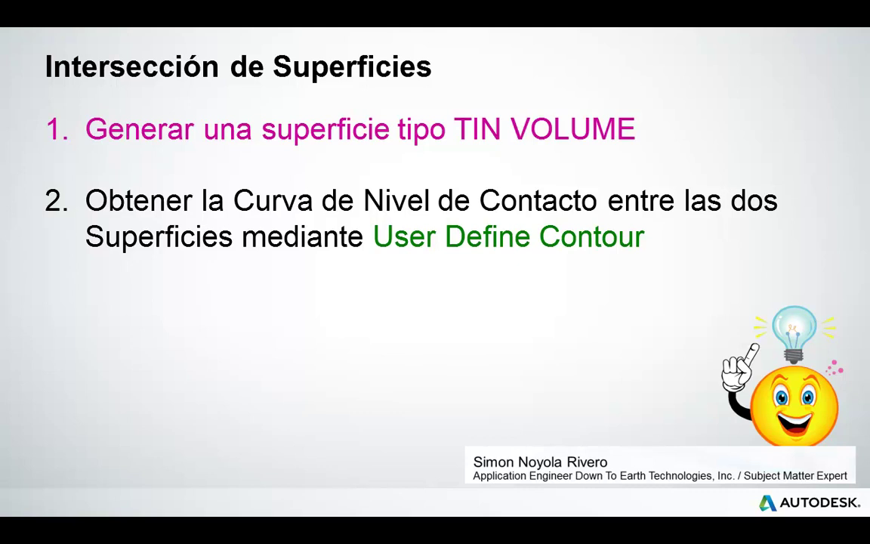
{"action": "key", "text": "alt+Tab"}
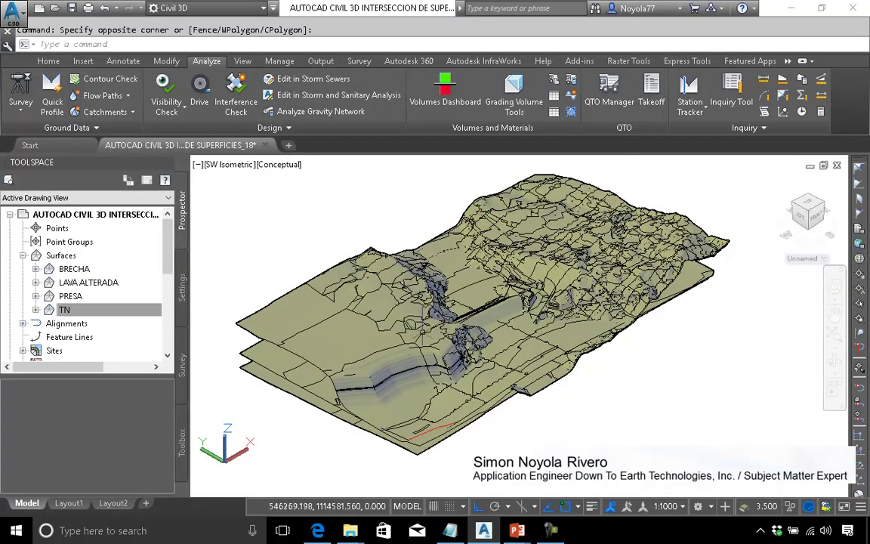
From the Volumes Dashboard, start a new TIN volume surface named comp
{"action": "left_click", "coordinate": [383, 306]}
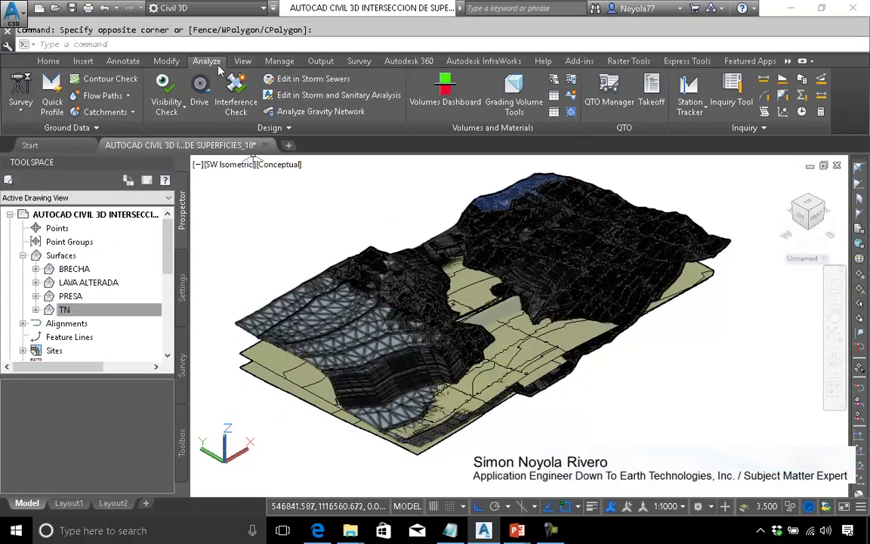
{"action": "key", "text": "Escape"}
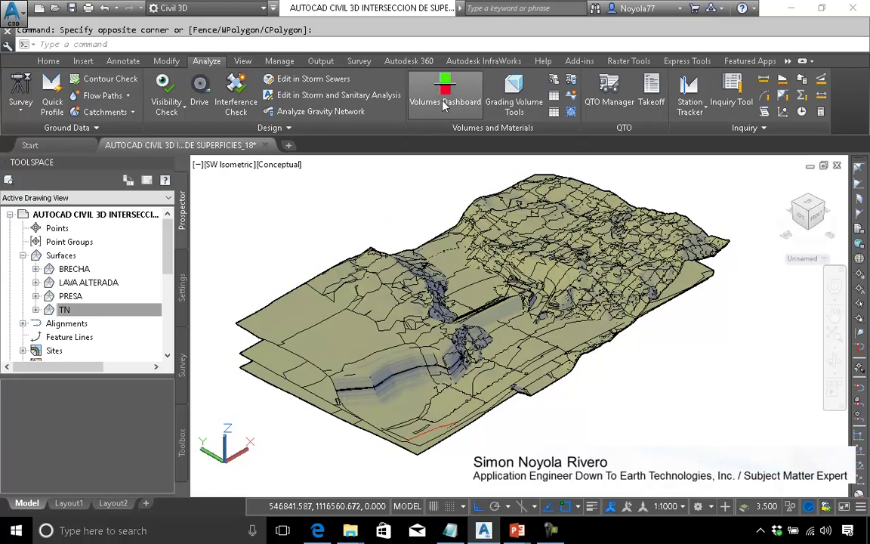
{"action": "left_click", "coordinate": [445, 103]}
{"action": "left_click", "coordinate": [112, 23]}
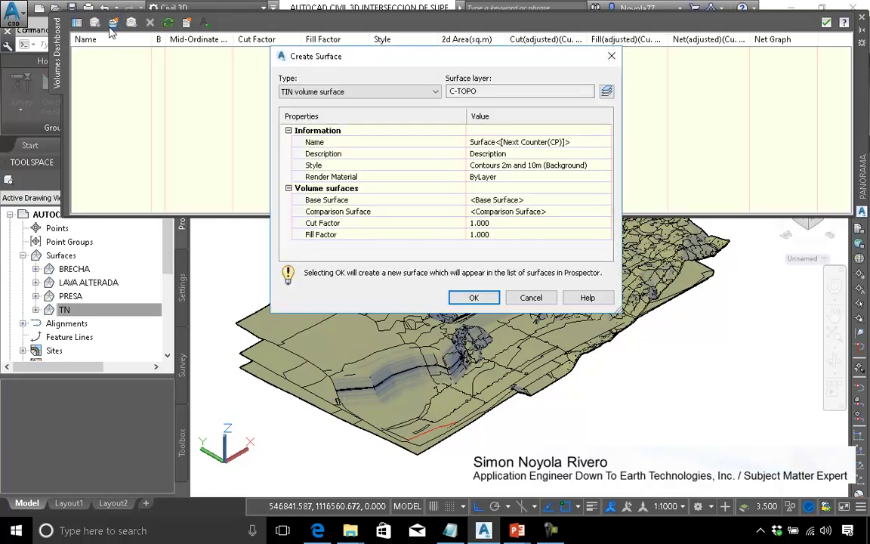
{"action": "left_click", "coordinate": [473, 142]}
{"action": "type", "text": "co"}
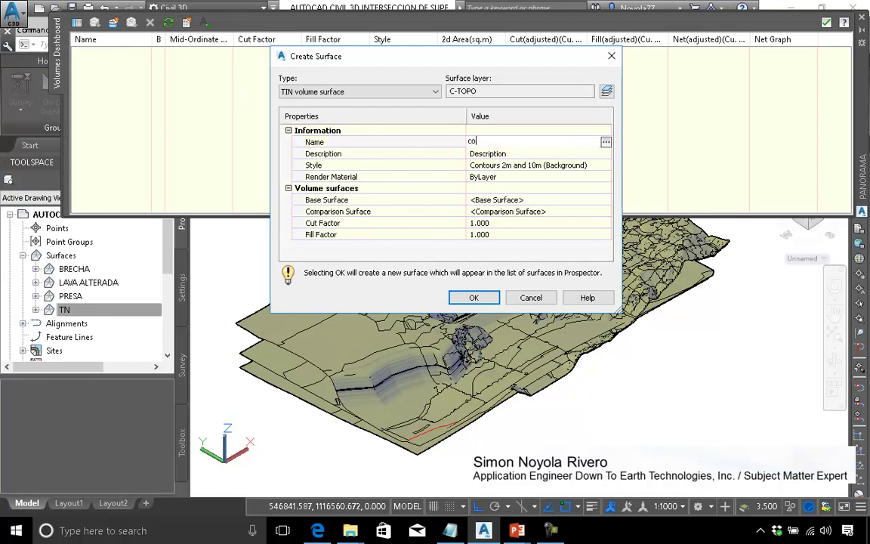
{"action": "key", "text": "Return"}
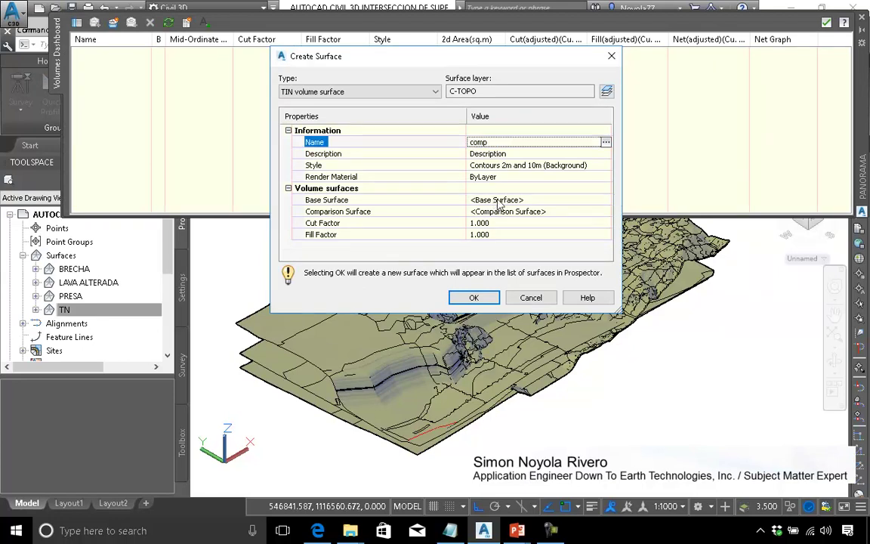
Set TN as the base surface and BRECHA as the comparison, and create comp
{"action": "left_click", "coordinate": [498, 200]}
{"action": "left_click", "coordinate": [605, 200]}
{"action": "left_click", "coordinate": [318, 243]}
{"action": "left_click", "coordinate": [431, 344]}
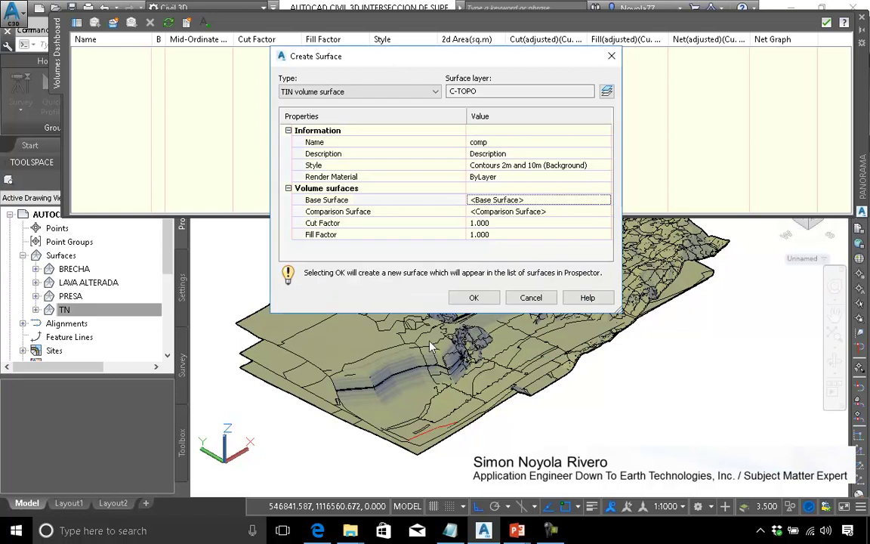
{"action": "left_click", "coordinate": [503, 212]}
{"action": "left_click", "coordinate": [606, 212]}
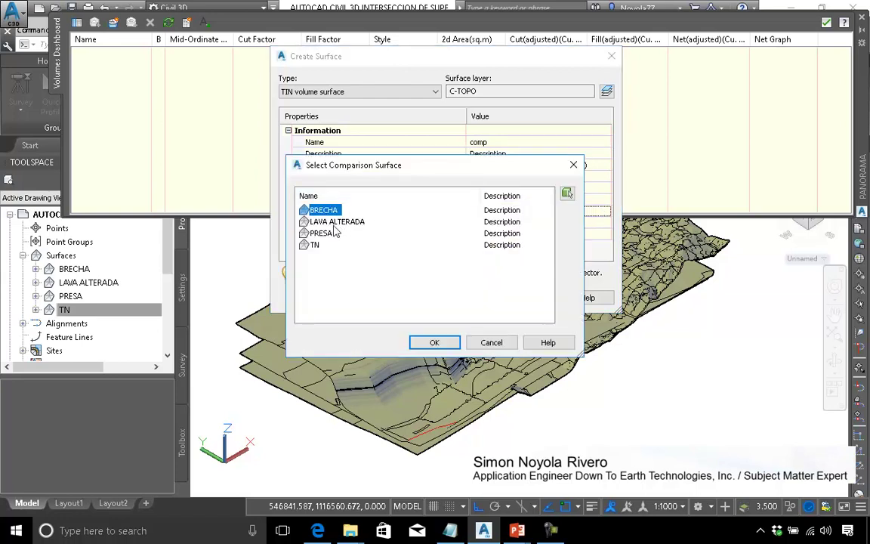
{"action": "left_click", "coordinate": [434, 344]}
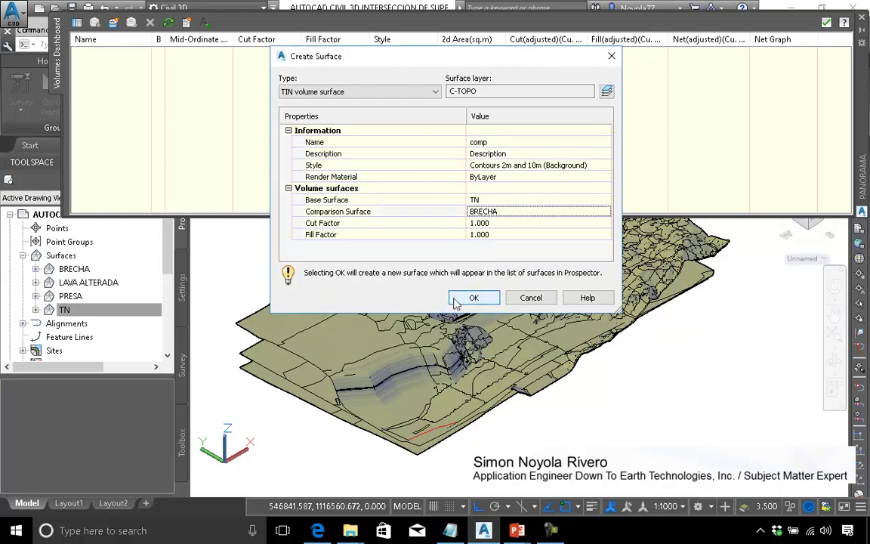
{"action": "left_click", "coordinate": [473, 296]}
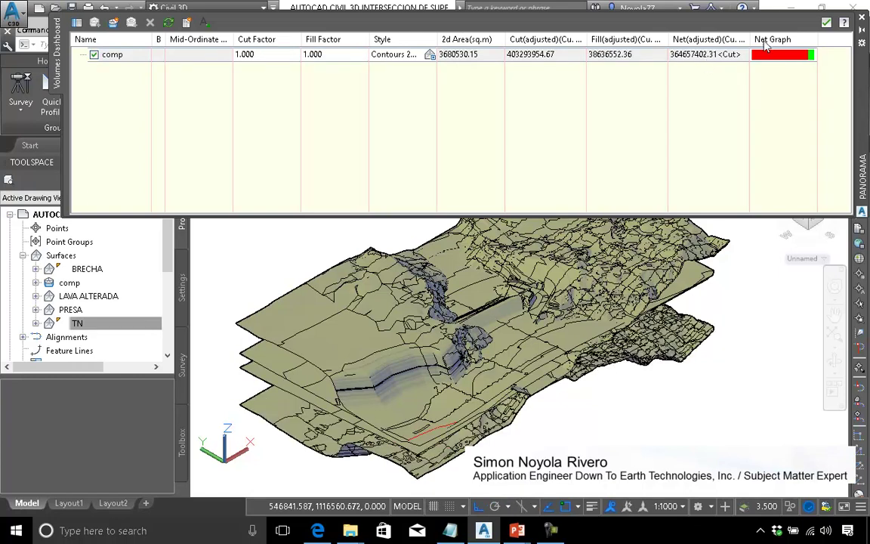
Close the Volumes Dashboard and set comp's analysis type to User-defined contours
{"action": "left_click", "coordinate": [826, 23]}
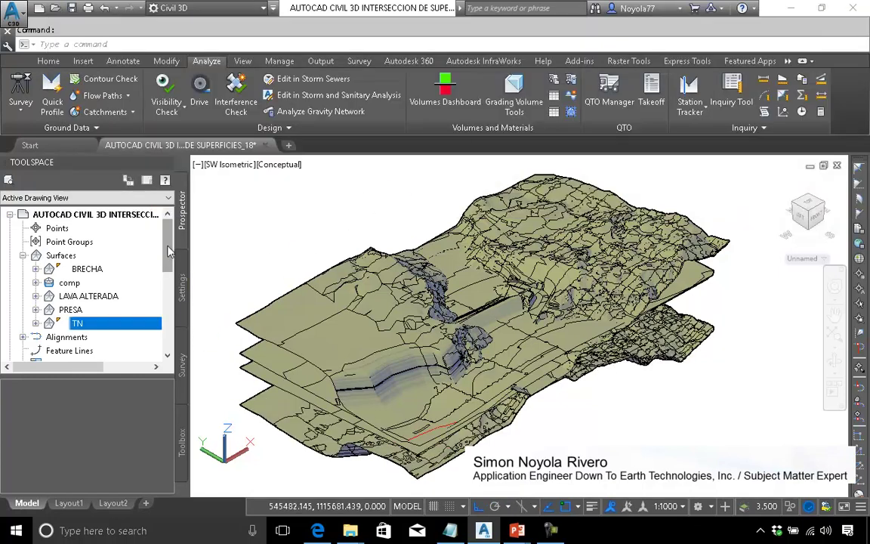
{"action": "left_click", "coordinate": [69, 284]}
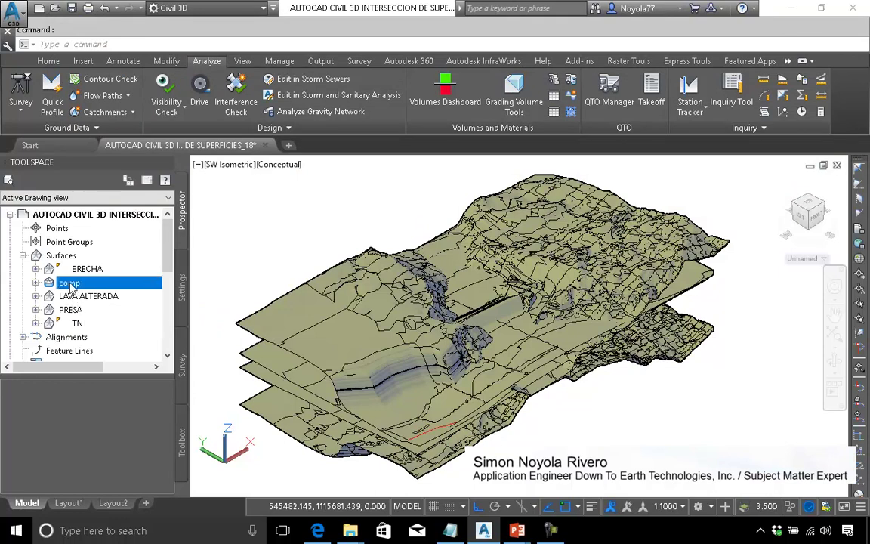
{"action": "right_click", "coordinate": [69, 284]}
{"action": "left_click", "coordinate": [143, 228]}
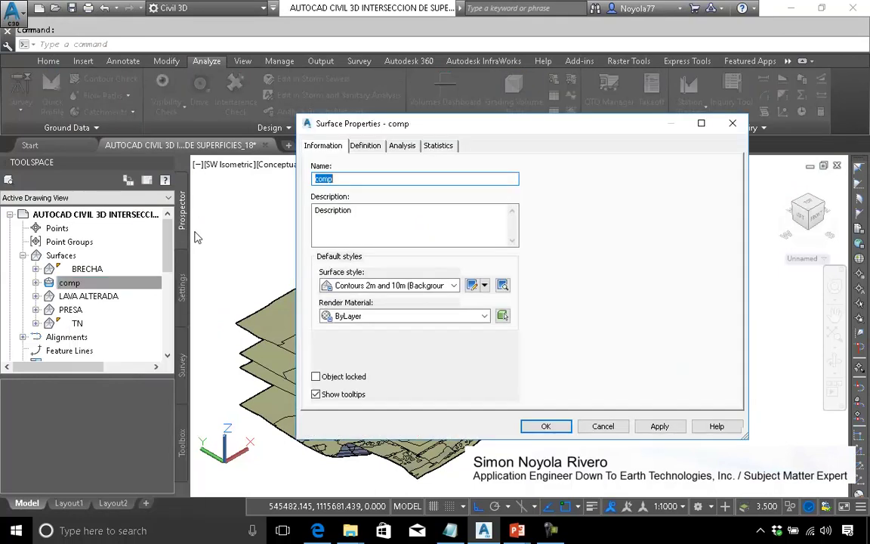
{"action": "left_click", "coordinate": [402, 146]}
{"action": "left_click", "coordinate": [371, 181]}
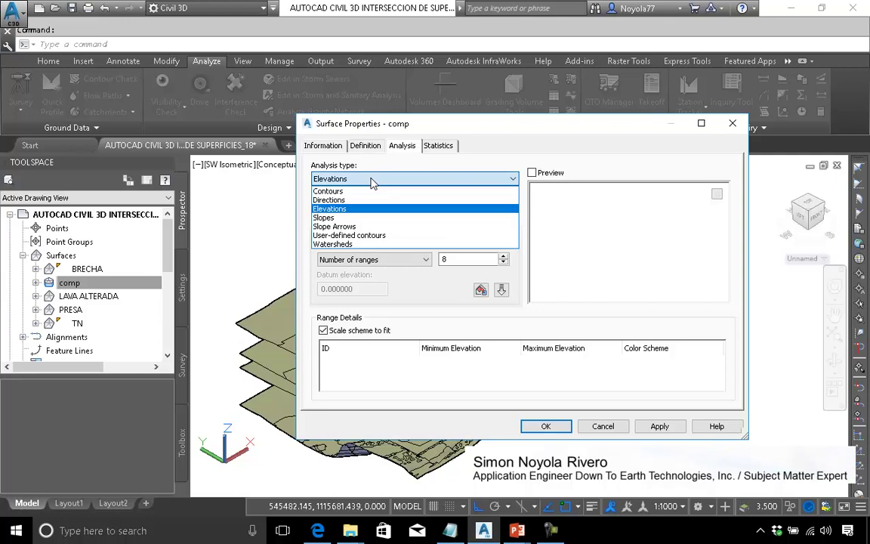
{"action": "left_click", "coordinate": [348, 236]}
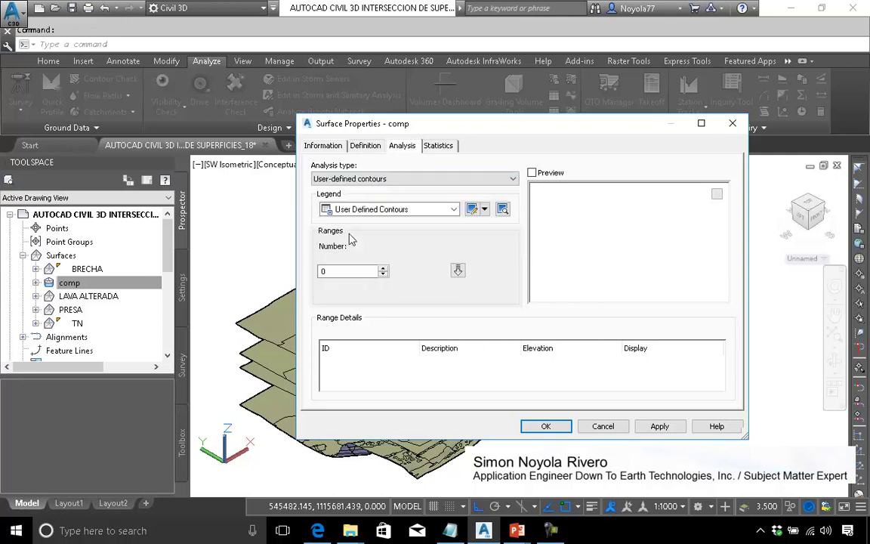
Generate one contour range at 0.000m elevation and apply it to comp
{"action": "double_click", "coordinate": [334, 270]}
{"action": "type", "text": "1"}
{"action": "left_click", "coordinate": [458, 270]}
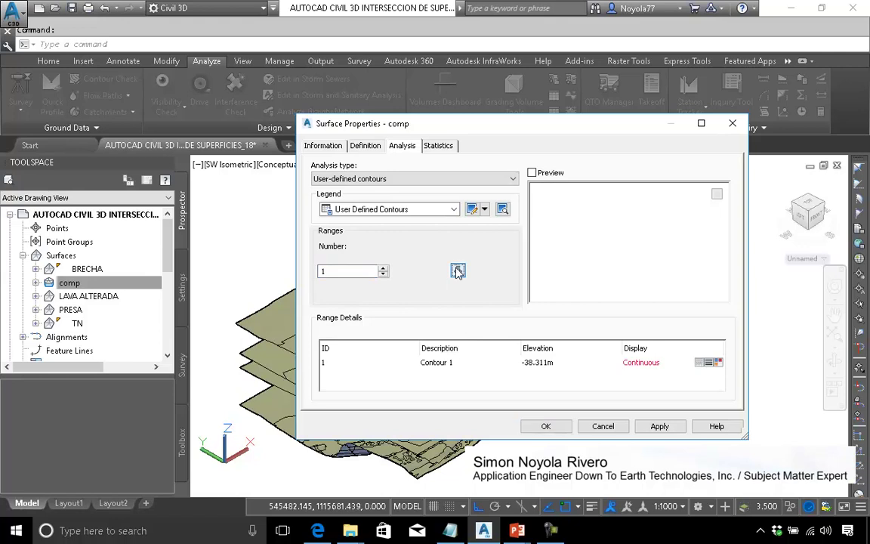
{"action": "left_click", "coordinate": [541, 364]}
{"action": "left_click", "coordinate": [540, 364]}
{"action": "type", "text": "0"}
{"action": "left_click", "coordinate": [519, 390]}
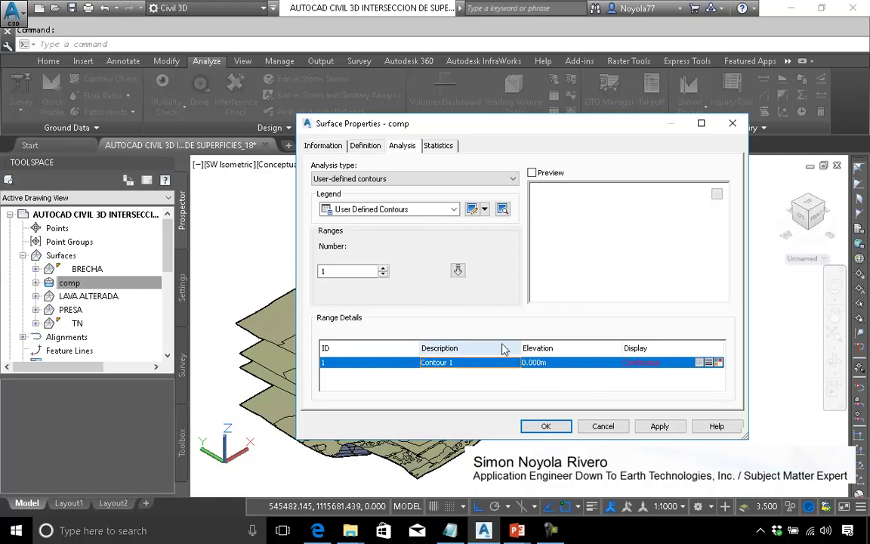
{"action": "left_click", "coordinate": [545, 426]}
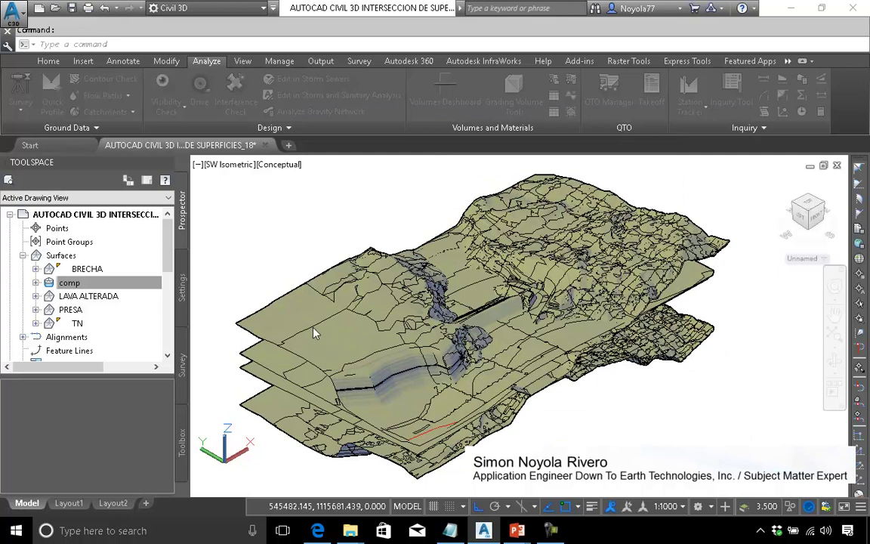
Reopen the comp surface's Surface Properties
{"action": "left_click", "coordinate": [84, 283]}
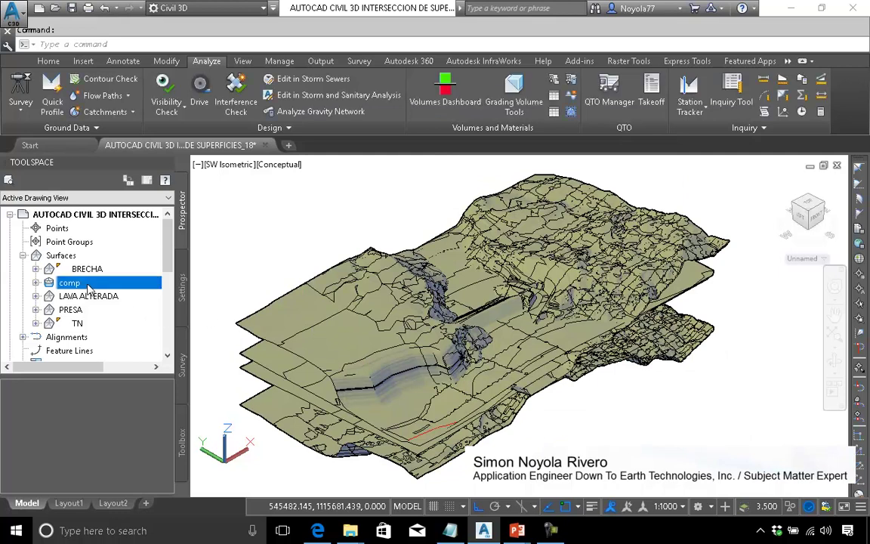
{"action": "right_click", "coordinate": [89, 287]}
{"action": "left_click", "coordinate": [134, 217]}
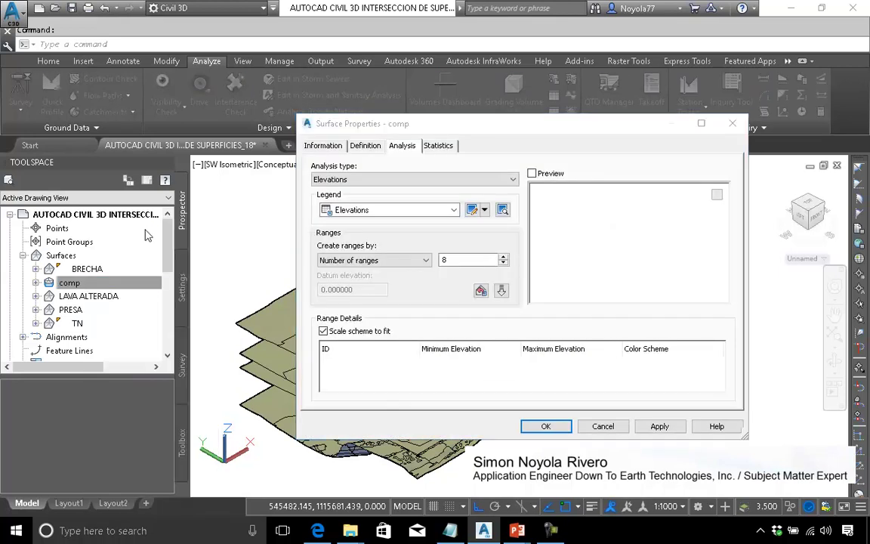
Copy comp's current surface style and rename the copy curva cero
{"action": "left_click", "coordinate": [322, 148]}
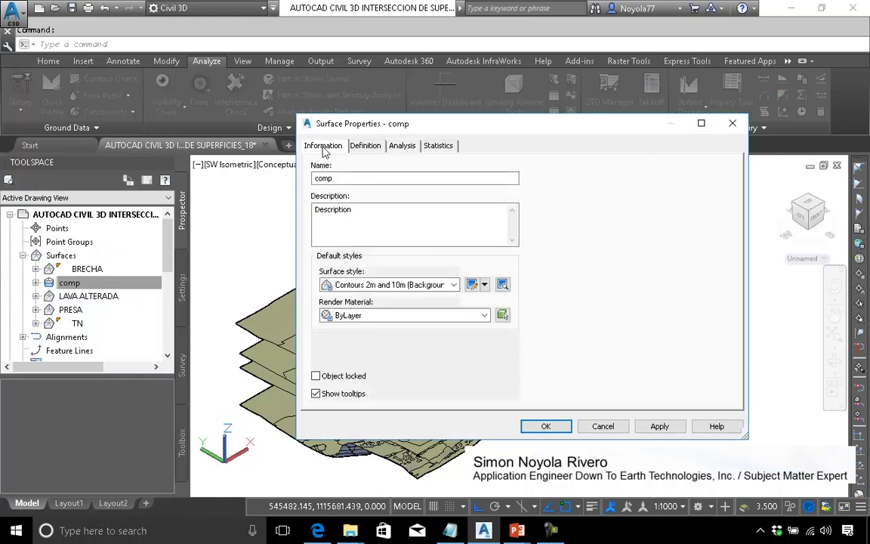
{"action": "left_click", "coordinate": [485, 285]}
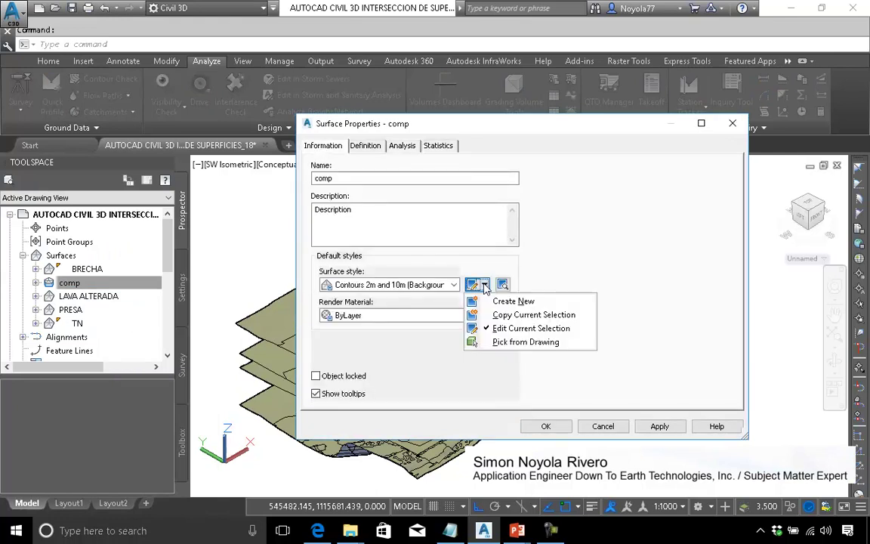
{"action": "left_click", "coordinate": [506, 317]}
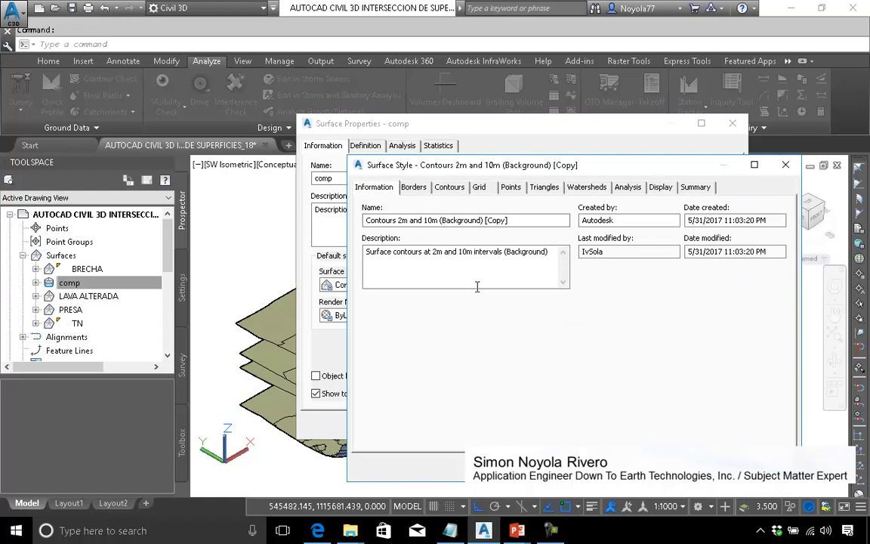
{"action": "type", "text": "curva cero"}
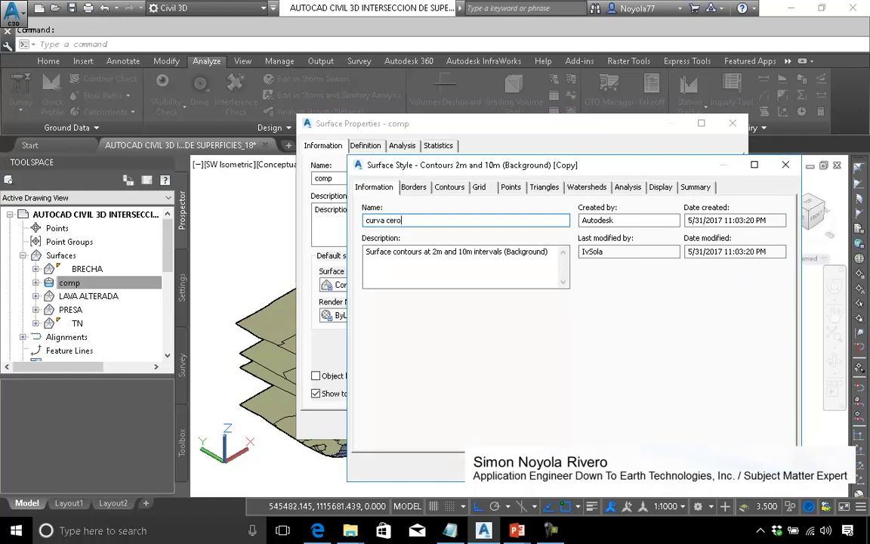
Set curva cero's contour intervals to 500 m minor and 5000 m major
{"action": "left_click", "coordinate": [449, 187]}
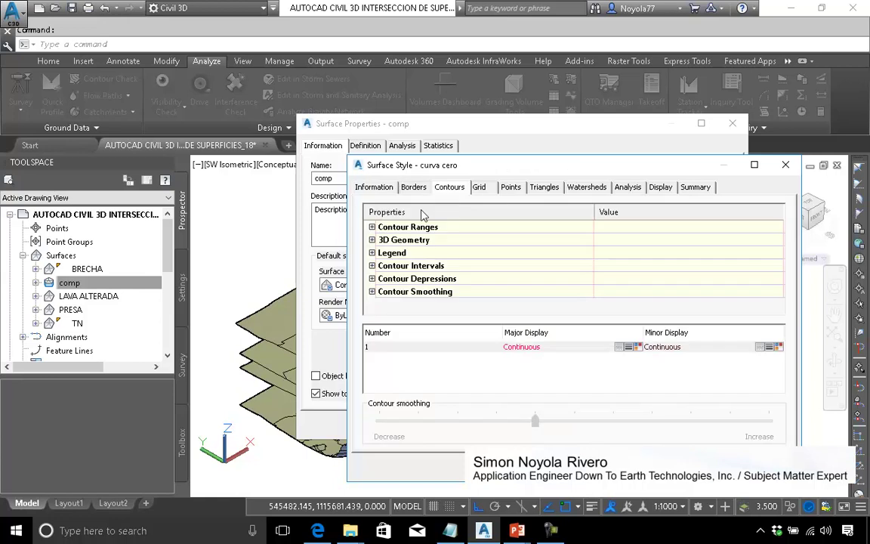
{"action": "left_click", "coordinate": [373, 266]}
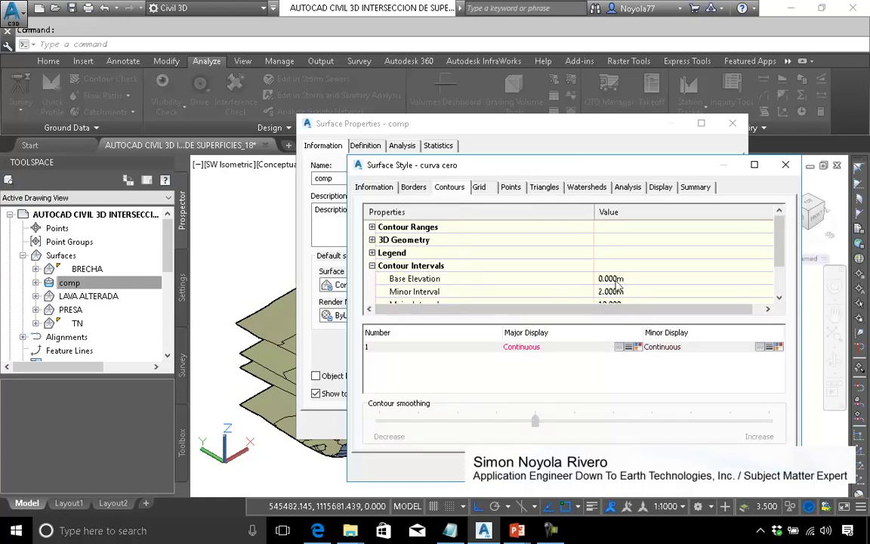
{"action": "scroll", "coordinate": [774, 249], "scroll_direction": "down", "scroll_amount": 1}
{"action": "scroll", "coordinate": [774, 249], "scroll_direction": "down", "scroll_amount": 2}
{"action": "left_click", "coordinate": [628, 253]}
{"action": "type", "text": "500"}
{"action": "left_click", "coordinate": [611, 265]}
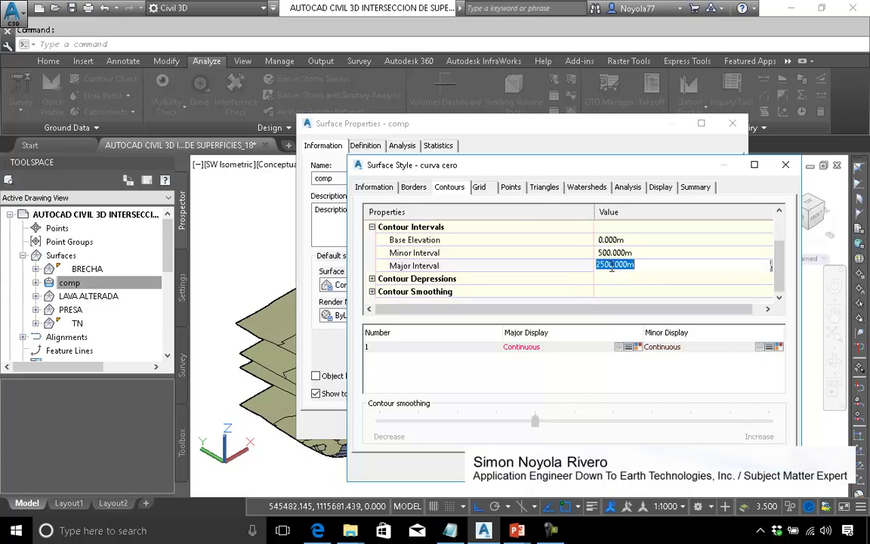
{"action": "type", "text": "5000"}
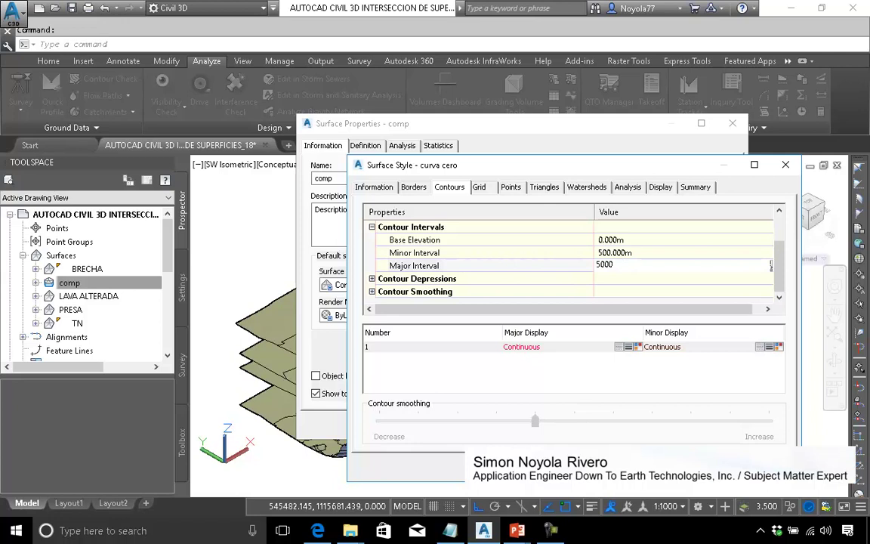
{"action": "left_click", "coordinate": [660, 188]}
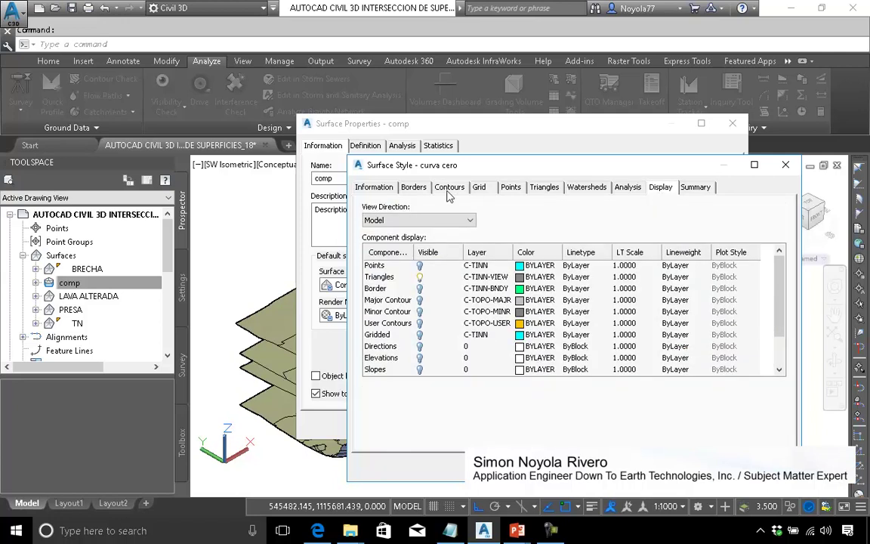
In Plan view, turn on User Contours, turn off Major and Minor Contours, and apply to comp
{"action": "left_click", "coordinate": [420, 325]}
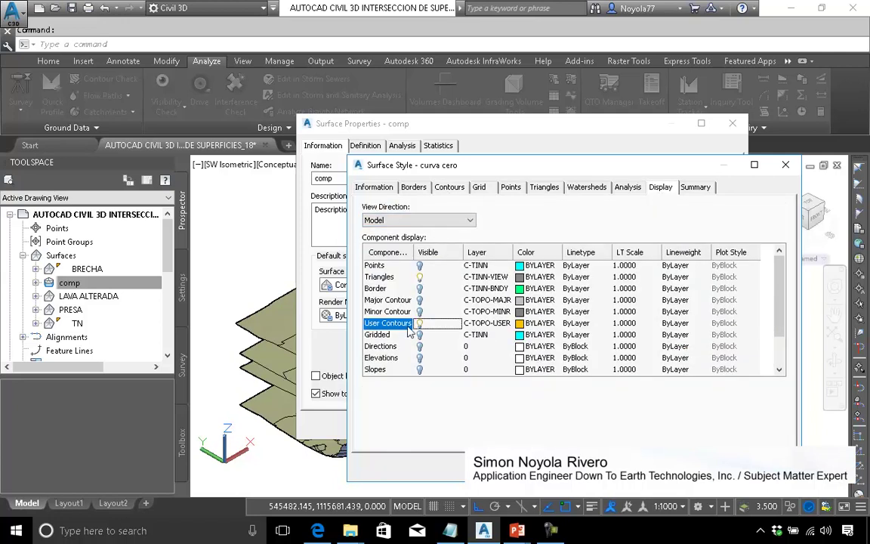
{"action": "left_click", "coordinate": [420, 279]}
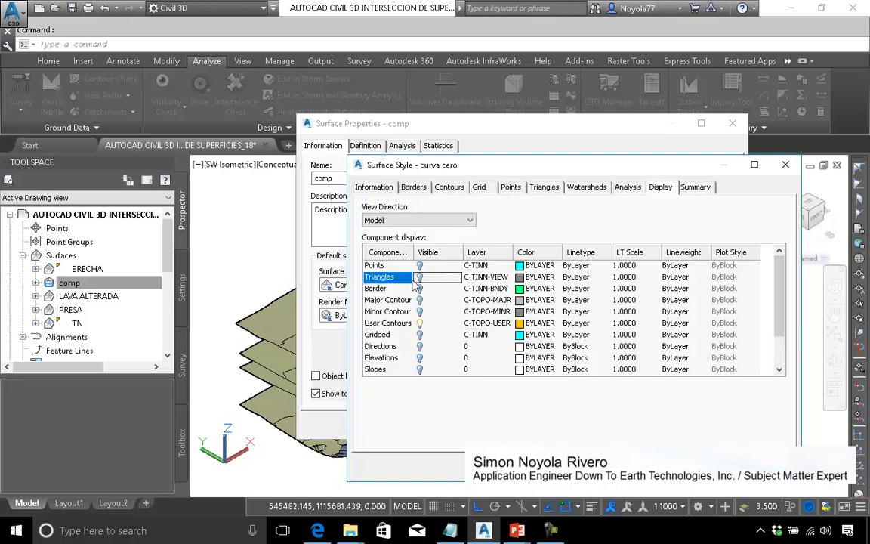
{"action": "left_click", "coordinate": [420, 289]}
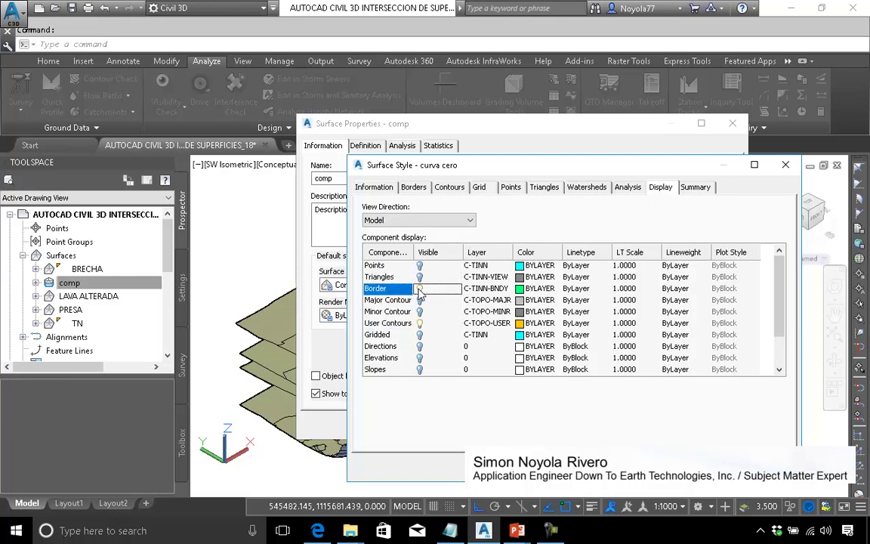
{"action": "left_click", "coordinate": [399, 219]}
{"action": "left_click", "coordinate": [393, 229]}
{"action": "left_click", "coordinate": [393, 221]}
{"action": "left_click", "coordinate": [388, 234]}
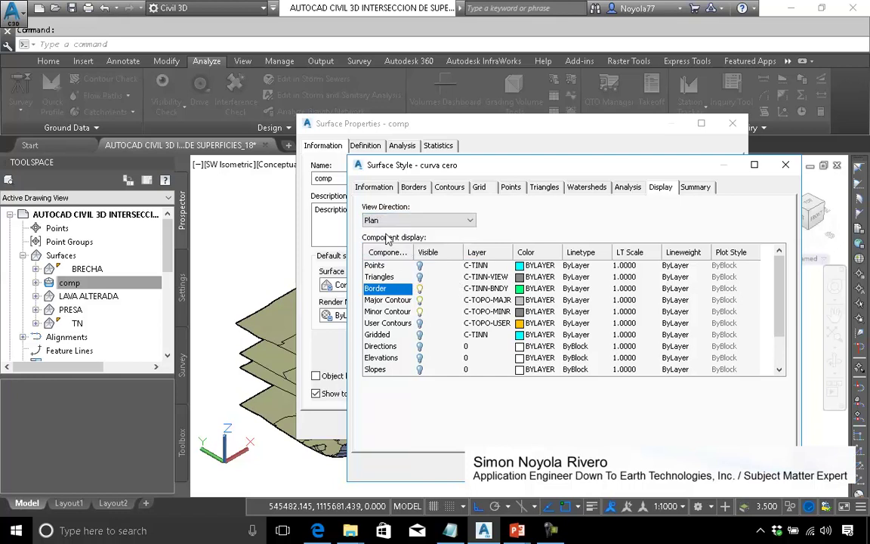
{"action": "left_click", "coordinate": [420, 322]}
{"action": "left_click", "coordinate": [420, 312]}
{"action": "left_click", "coordinate": [420, 300]}
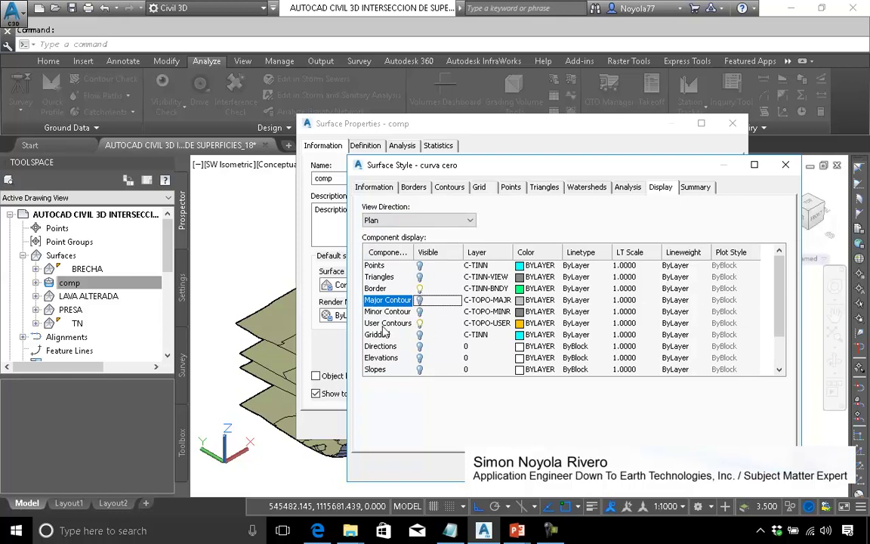
{"action": "key", "text": "Return"}
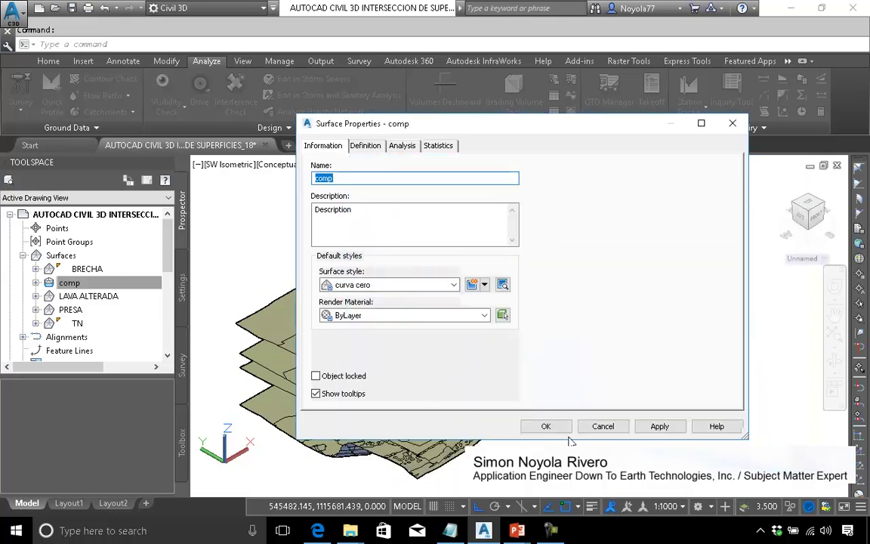
{"action": "left_click", "coordinate": [546, 426]}
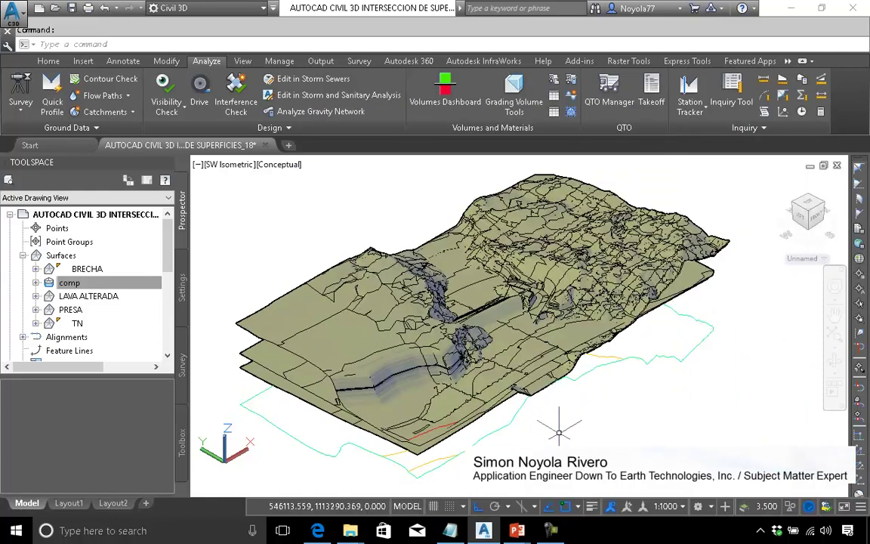
Set the BRECHA and LAVA ALTERADA surface styles to _No Display
{"action": "left_click", "coordinate": [627, 353]}
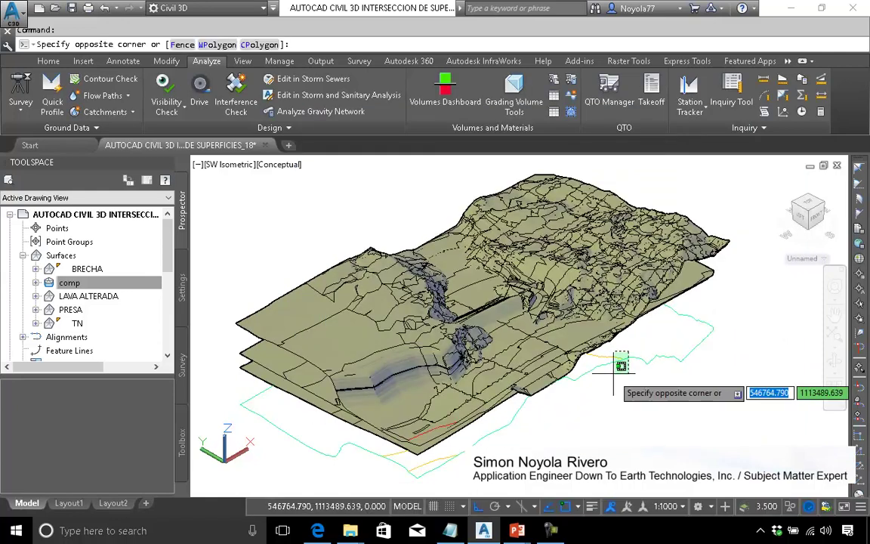
{"action": "left_click", "coordinate": [608, 374]}
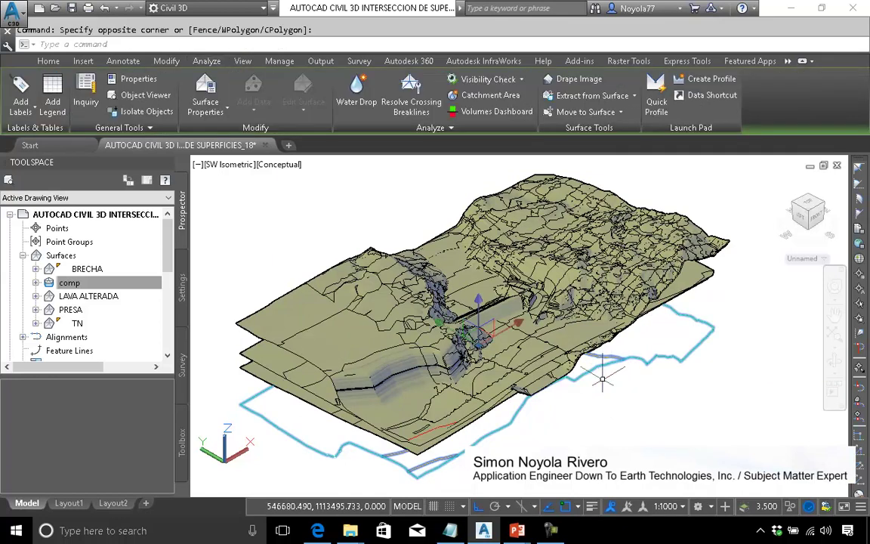
{"action": "key", "text": "Escape"}
{"action": "left_click", "coordinate": [90, 269]}
{"action": "right_click", "coordinate": [91, 269]}
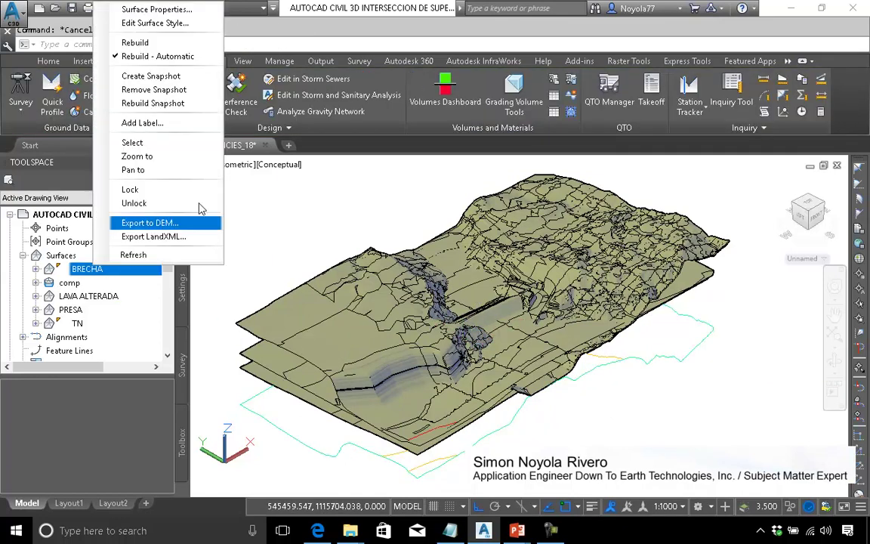
{"action": "left_click", "coordinate": [211, 9]}
{"action": "left_click", "coordinate": [363, 285]}
{"action": "left_click", "coordinate": [340, 299]}
{"action": "left_click", "coordinate": [545, 426]}
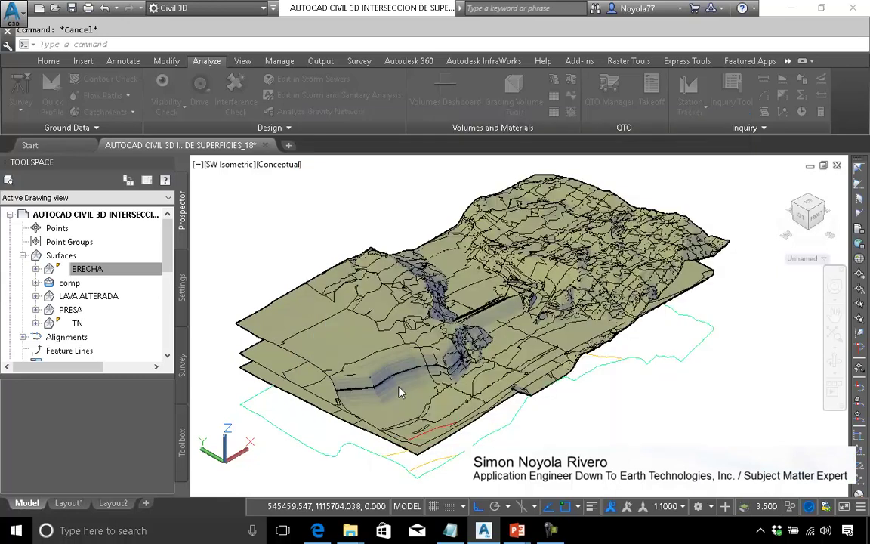
{"action": "right_click", "coordinate": [91, 296]}
{"action": "left_click", "coordinate": [152, 17]}
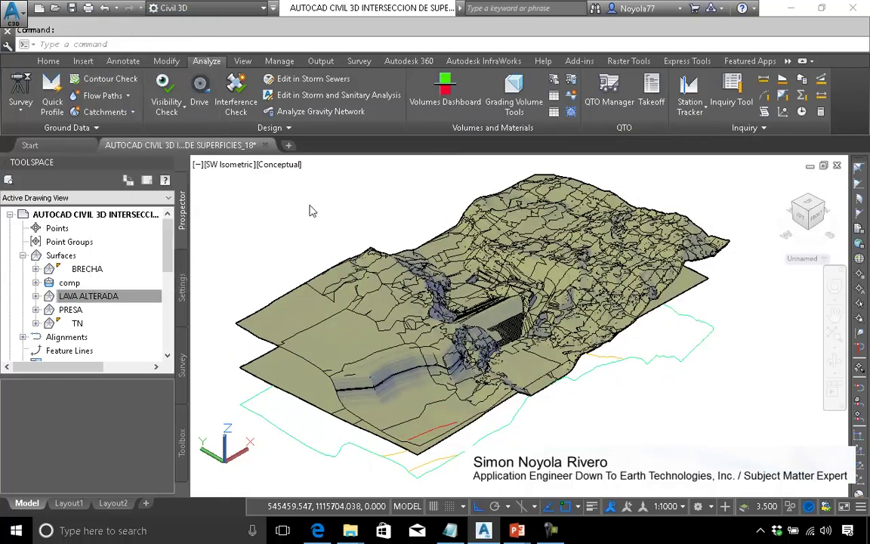
{"action": "left_click", "coordinate": [350, 285]}
{"action": "left_click", "coordinate": [358, 298]}
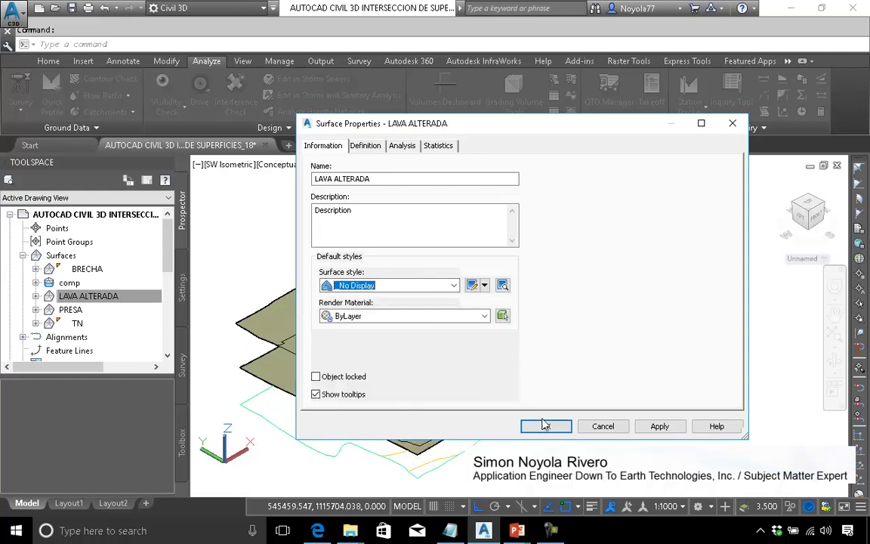
{"action": "left_click", "coordinate": [545, 426]}
Set the PRESA and TN surface styles to _No Display as well
{"action": "right_click", "coordinate": [76, 310]}
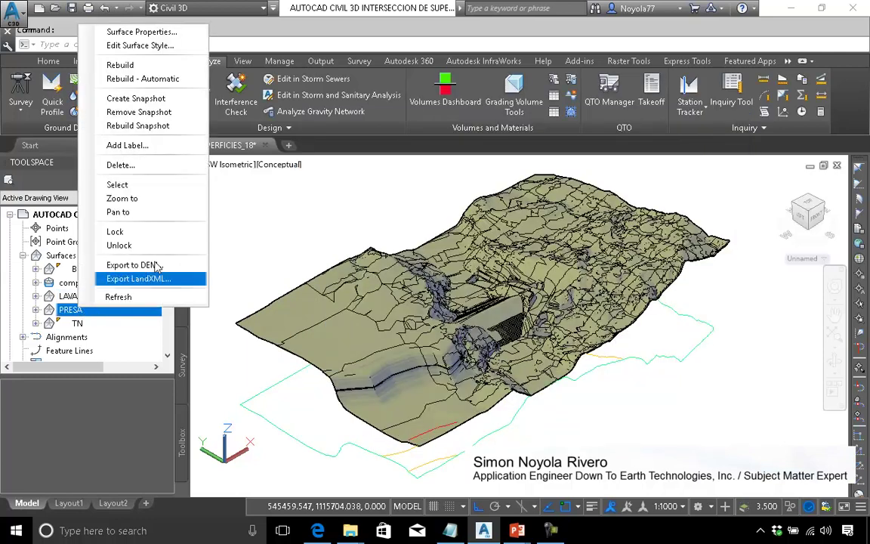
{"action": "left_click", "coordinate": [141, 32]}
{"action": "left_click", "coordinate": [372, 285]}
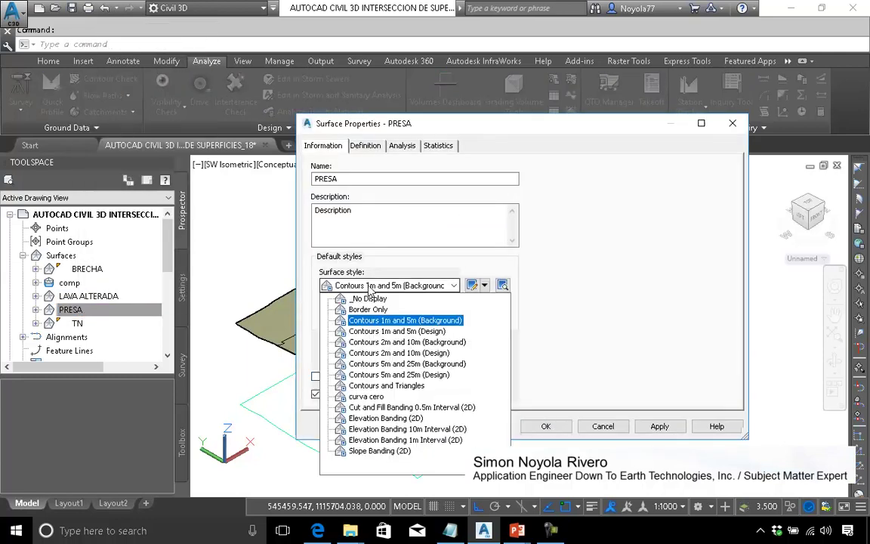
{"action": "left_click", "coordinate": [367, 298]}
{"action": "left_click", "coordinate": [544, 426]}
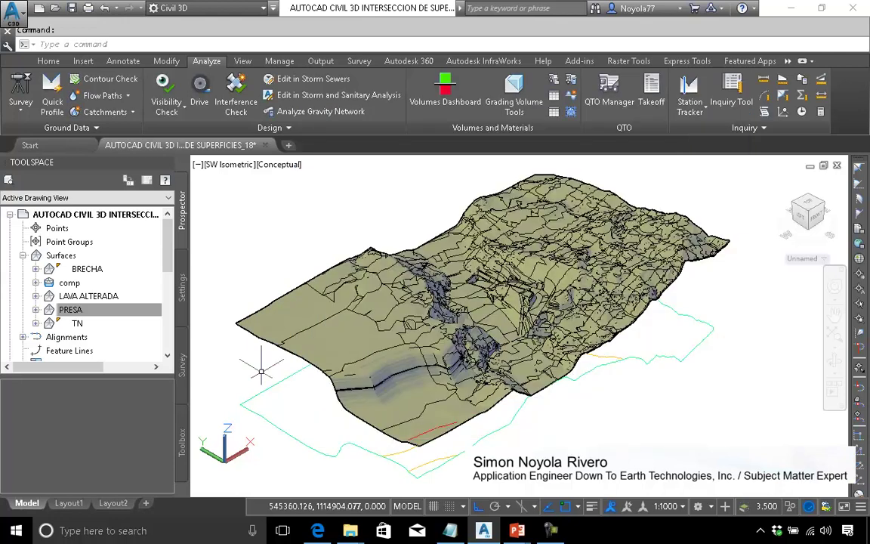
{"action": "right_click", "coordinate": [76, 323]}
{"action": "left_click", "coordinate": [140, 68]}
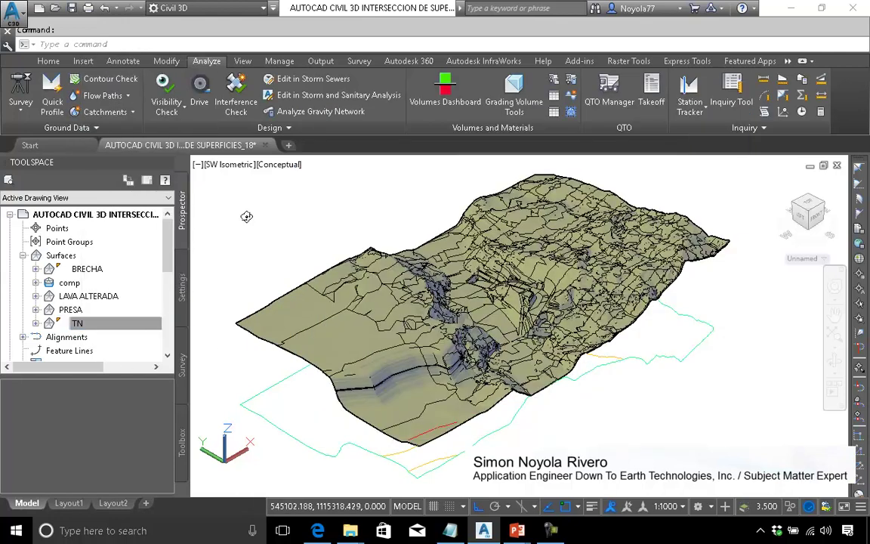
{"action": "left_click", "coordinate": [355, 285]}
{"action": "left_click", "coordinate": [353, 300]}
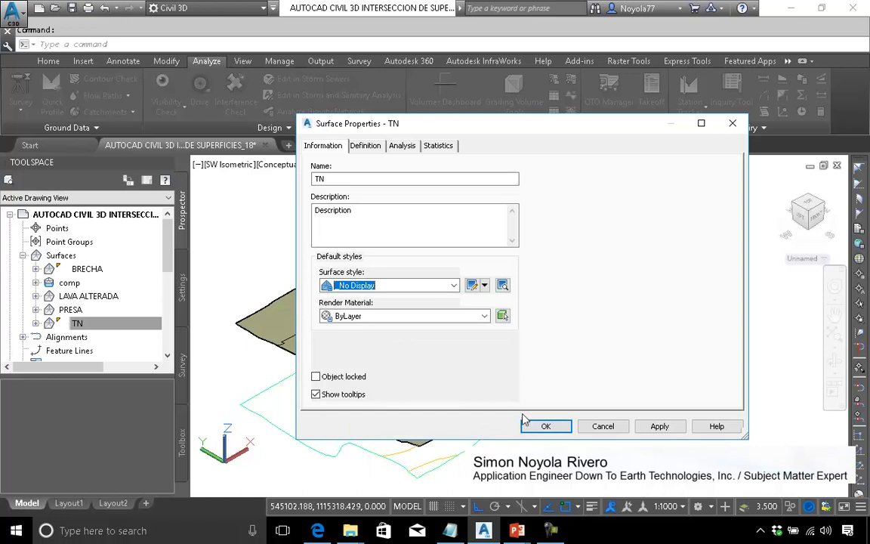
{"action": "left_click", "coordinate": [533, 425]}
Zoom to extents so the whole drawing fits in the view
{"action": "scroll", "coordinate": [501, 369], "scroll_direction": "up", "scroll_amount": 3}
{"action": "scroll", "coordinate": [529, 307], "scroll_direction": "down", "scroll_amount": 3}
{"action": "scroll", "coordinate": [531, 418], "scroll_direction": "down", "scroll_amount": 2}
{"action": "middle_click", "coordinate": [457, 278]}
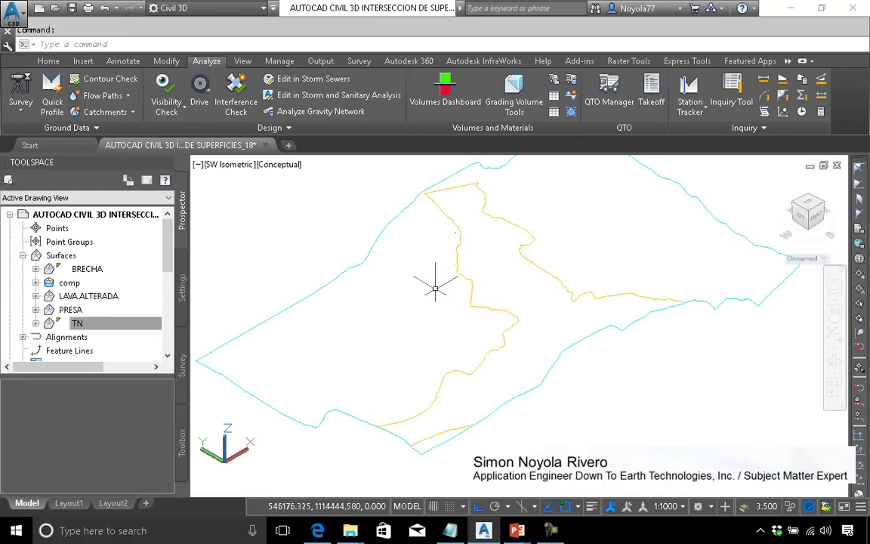
{"action": "scroll", "coordinate": [509, 216], "scroll_direction": "up", "scroll_amount": 2}
Extract the comp TIN surface's user contours as polylines with Extract Objects
{"action": "left_click", "coordinate": [508, 221]}
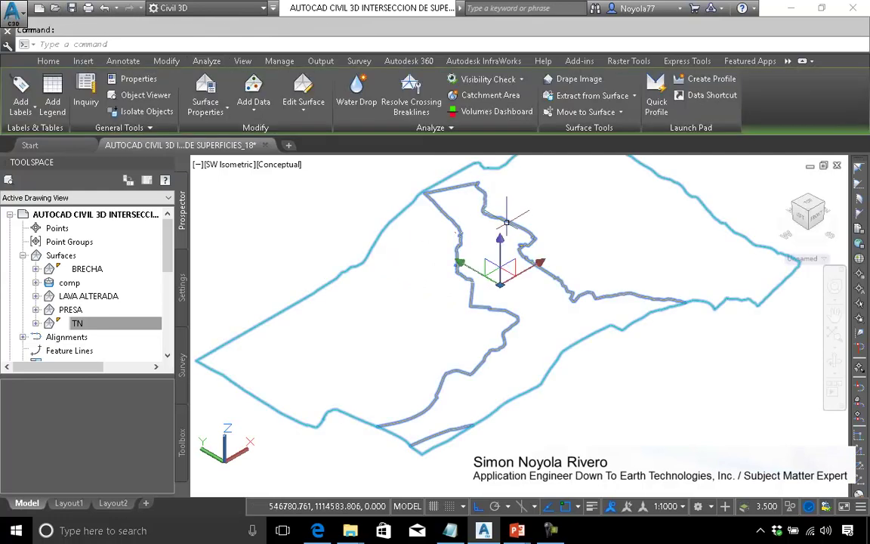
{"action": "left_click", "coordinate": [604, 101]}
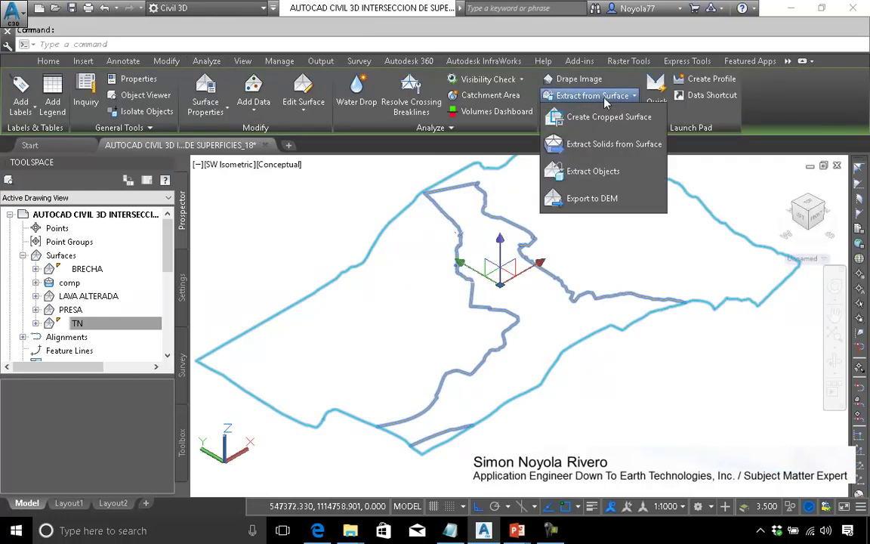
{"action": "left_click", "coordinate": [595, 172]}
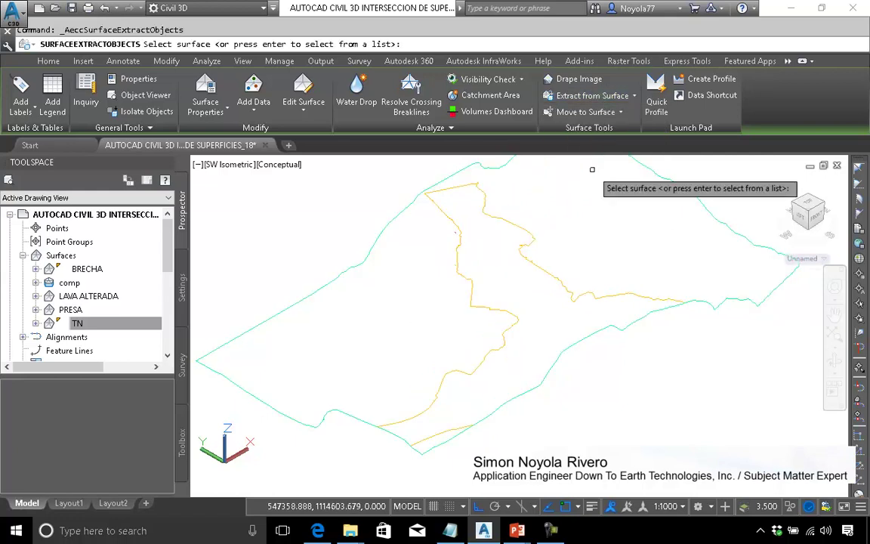
{"action": "left_click", "coordinate": [453, 222]}
{"action": "left_click", "coordinate": [454, 229]}
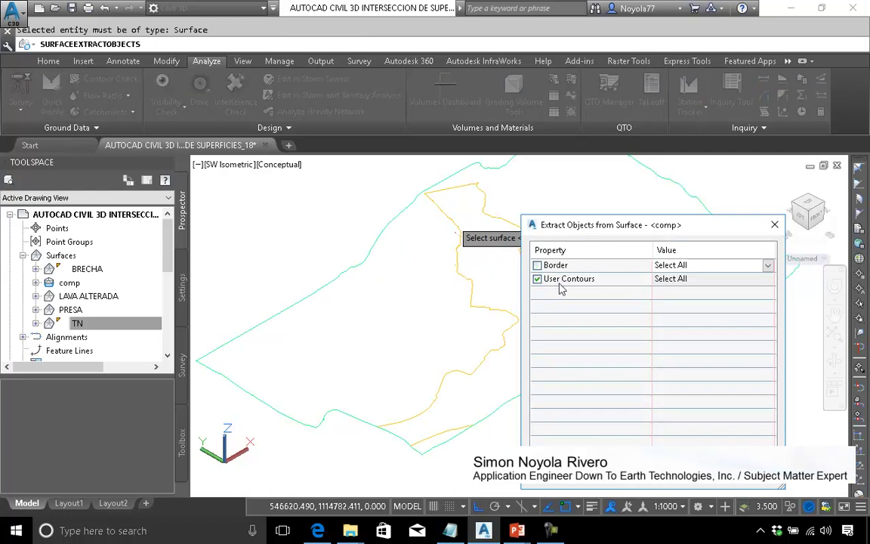
{"action": "key", "text": "Return"}
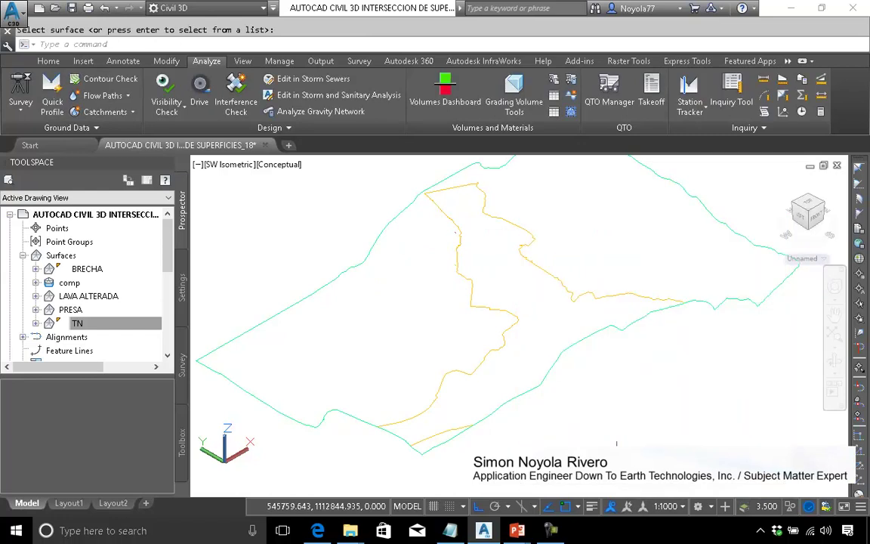
Select the extracted zero contour polyline to verify it, then show PowerPoint's 'Thank You!' slide
{"action": "left_click", "coordinate": [550, 268]}
{"action": "left_click", "coordinate": [593, 317]}
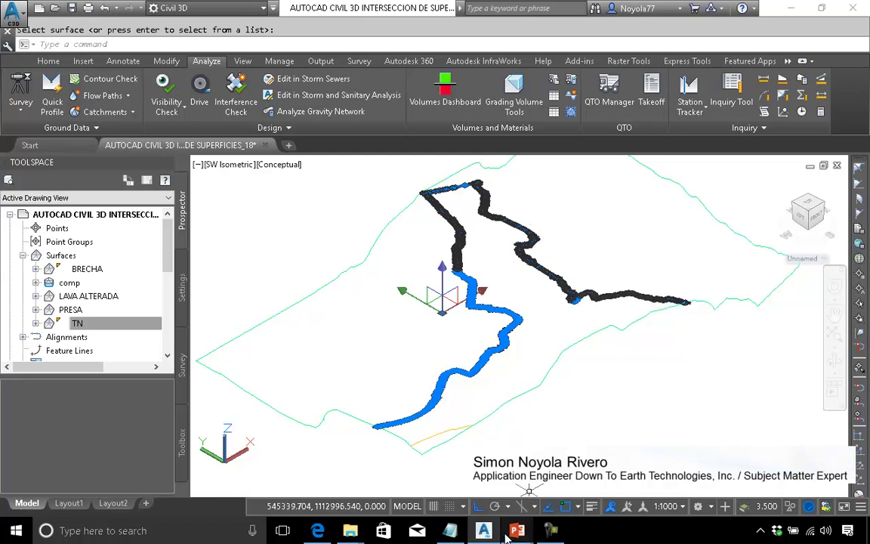
{"action": "mouse_move", "coordinate": [516, 531]}
{"action": "left_click", "coordinate": [613, 476]}
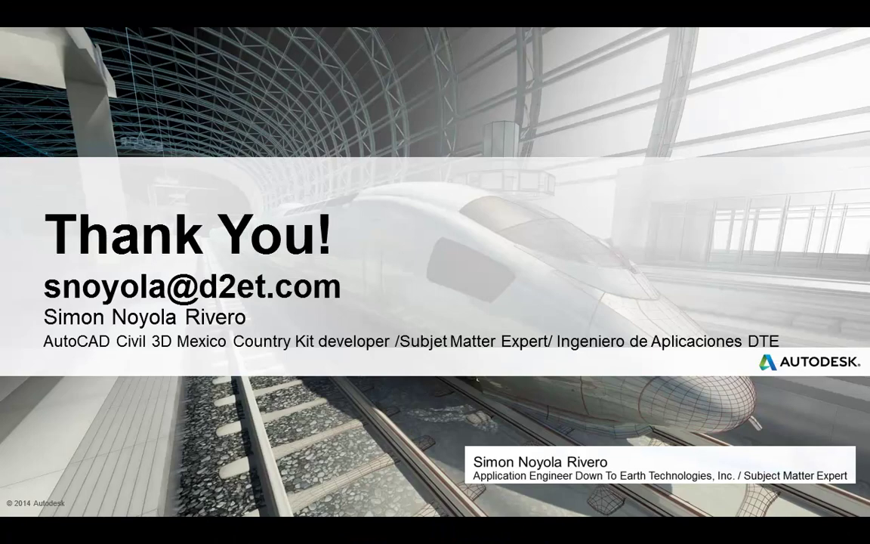